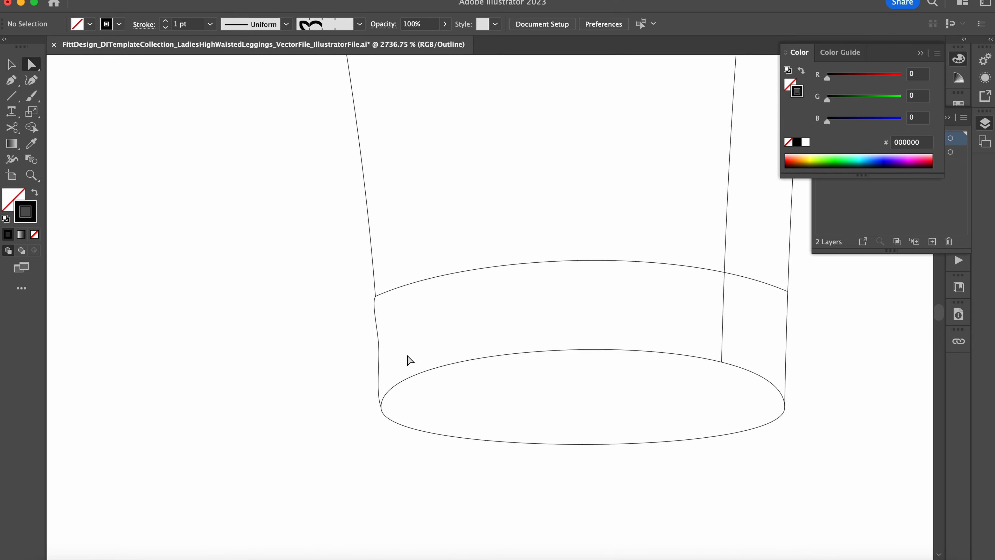
Move the inner end point of the hem stitch line exactly onto the inseam edge.
scroll(438, 345, up, 4)
scroll(525, 315, up, 2)
scroll(522, 303, up, 4)
drag(533, 307, 535, 308)
scroll(535, 308, down, 4)
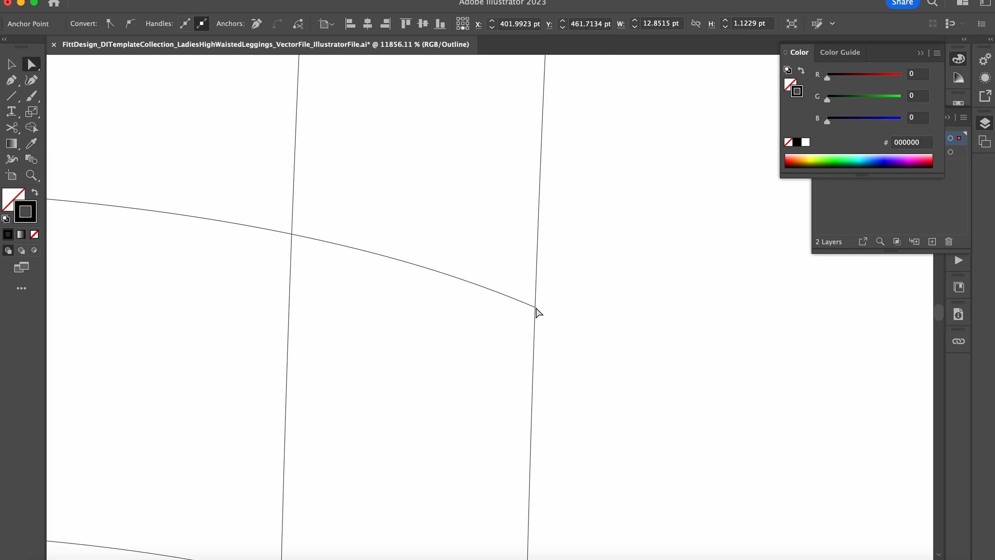
Cut the inseam outline with Scissors where the hem stitch line meets it.
click(533, 340)
scroll(533, 338, down, 3)
key(Delete)
key(c)
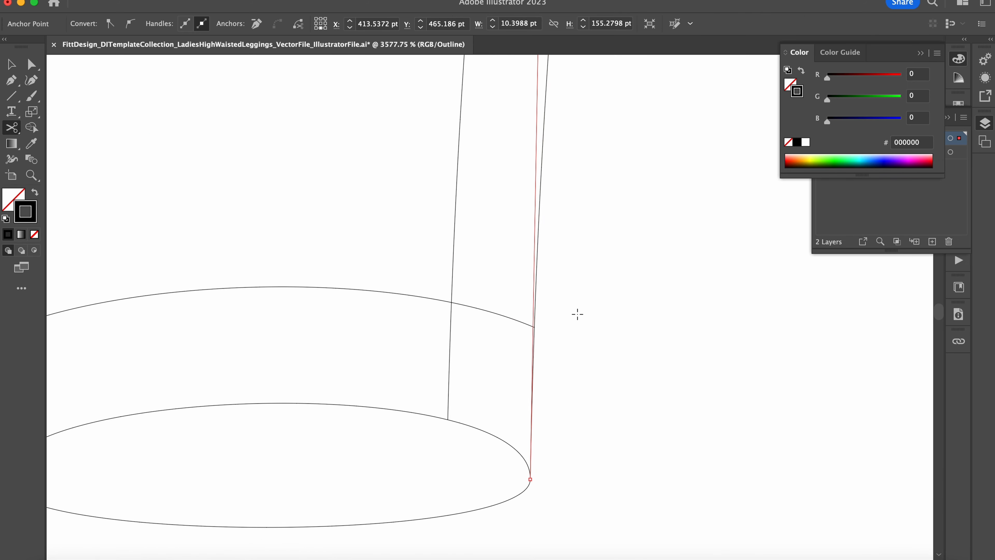
click(534, 326)
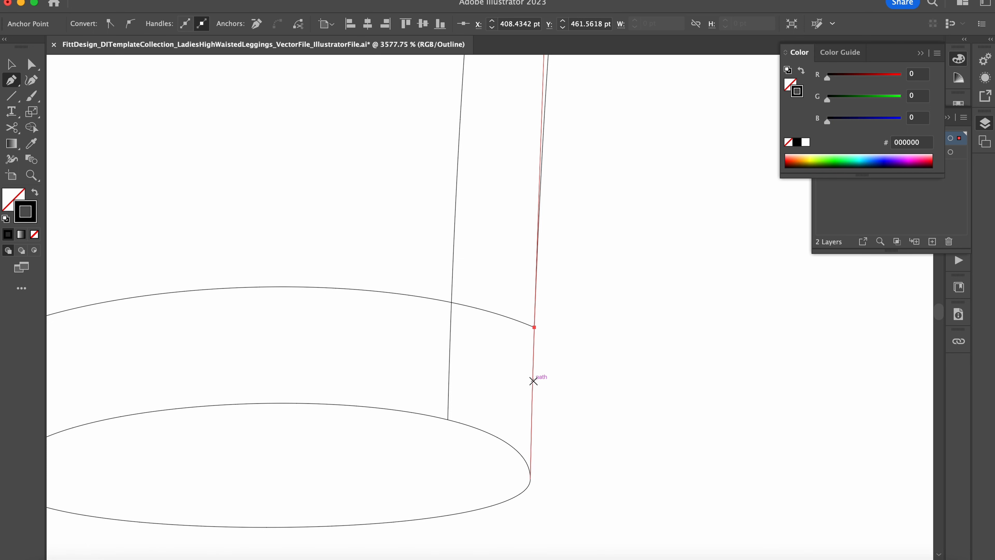
key(ctrl+z)
key(v)
key(ctrl+z)
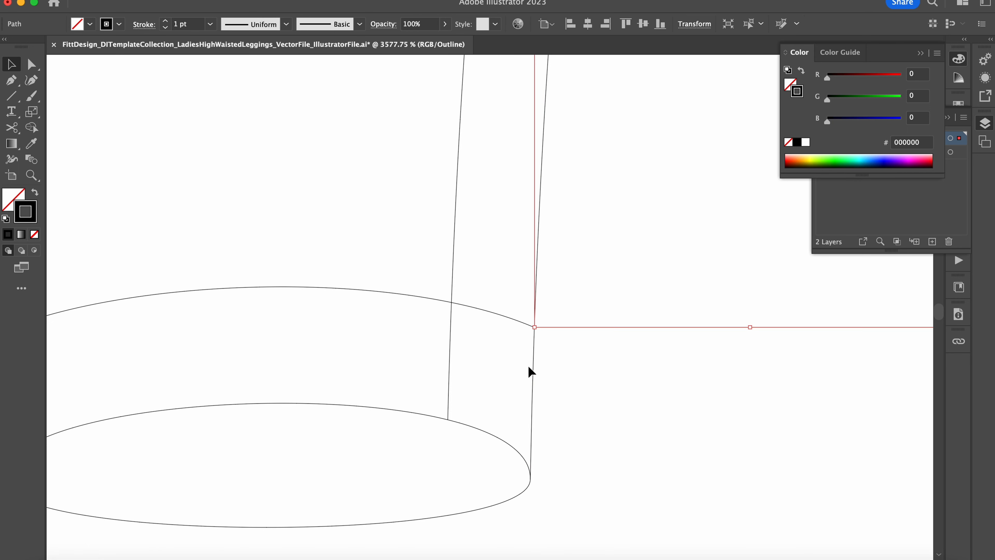
key(Delete)
key(p)
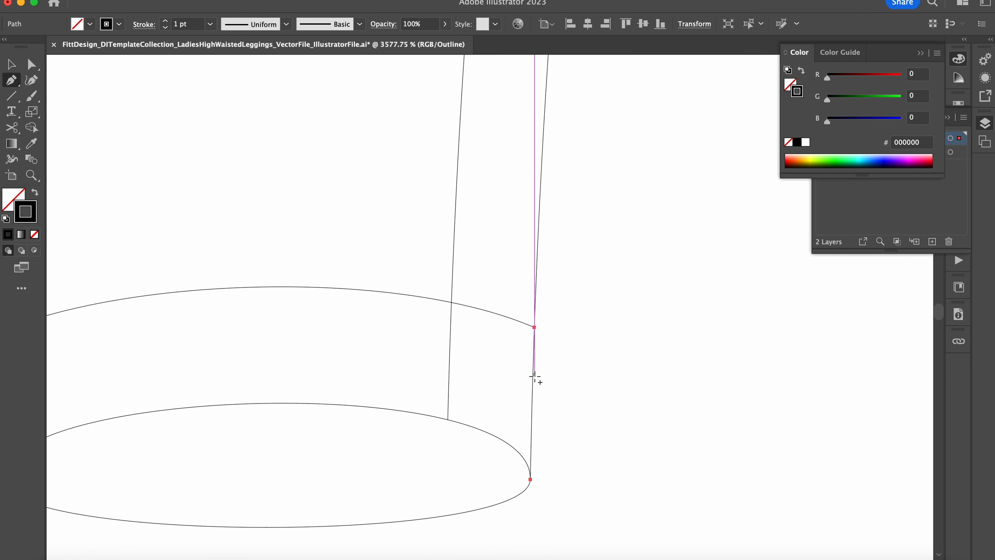
Add an anchor to the inseam edge below the hem stitch line and adjust the handles to give the cuff a slight curve.
click(532, 384)
scroll(535, 348, up, 3)
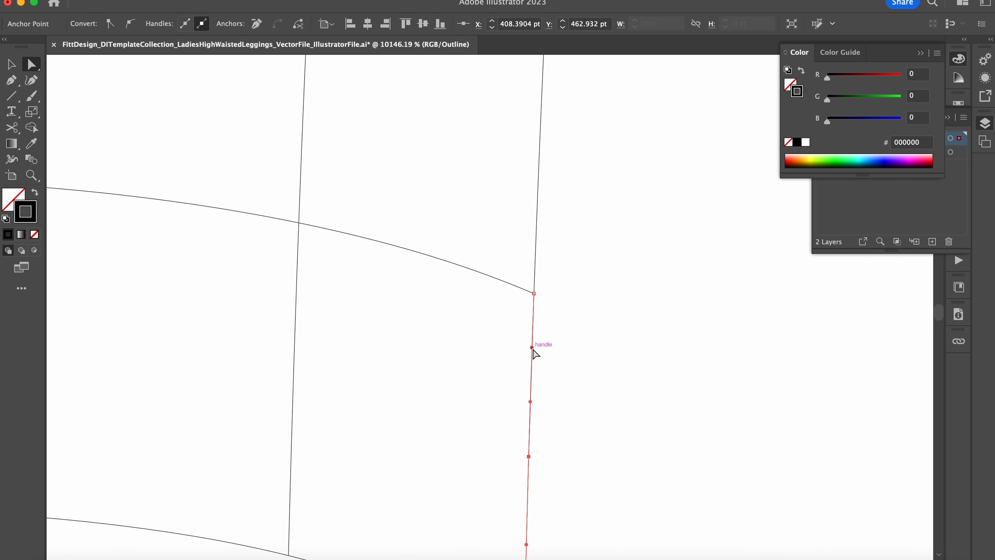
scroll(549, 478, down, 5)
scroll(532, 517, down, 3)
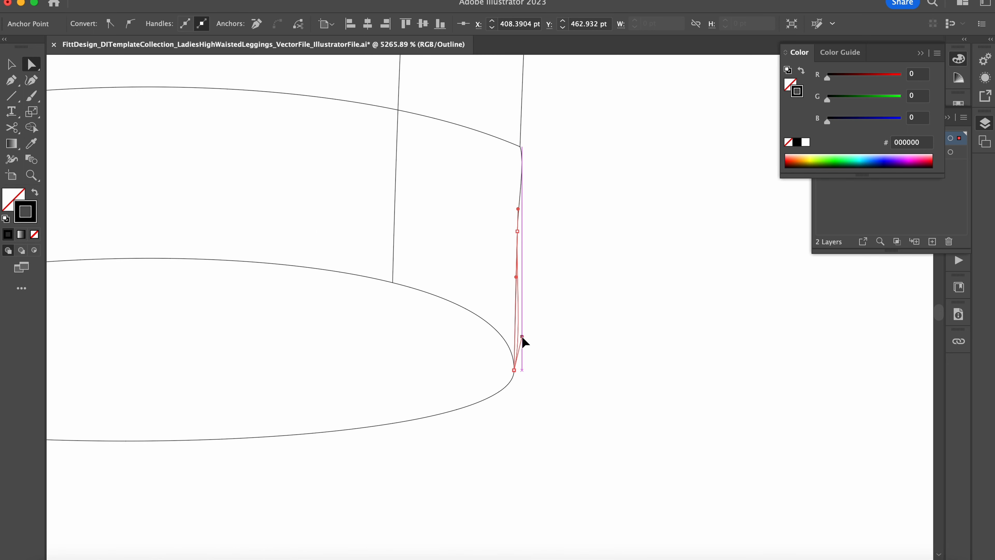
click(524, 343)
scroll(580, 342, down, 6)
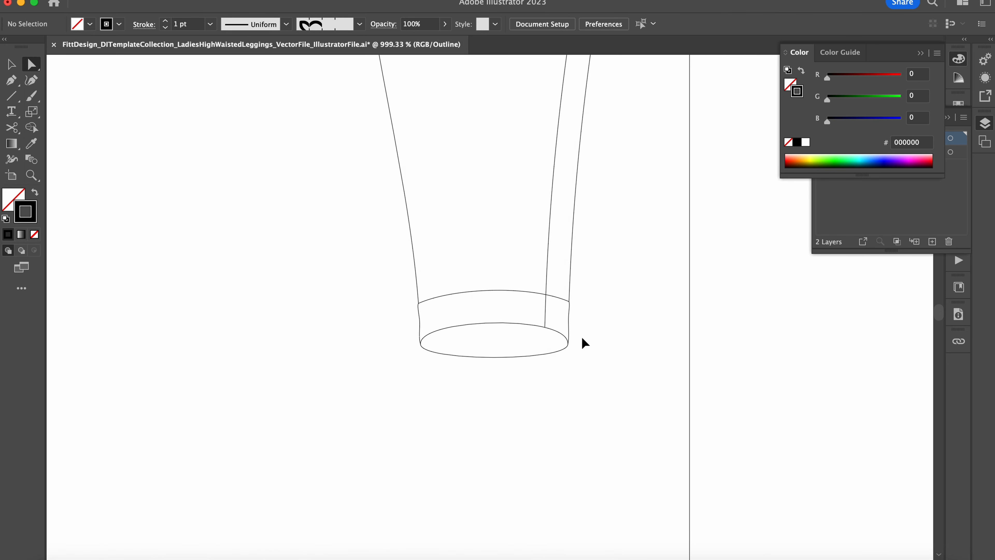
Return to preview mode and adjust the lower anchor handle of the waistband's side edge to refine its curve.
key(super+y)
scroll(513, 415, down, 6)
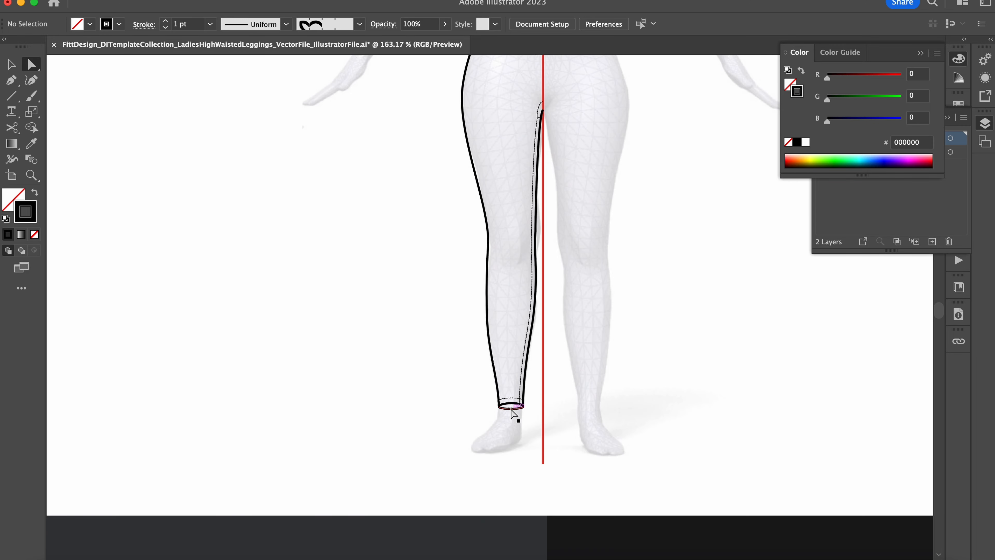
scroll(513, 415, up, 4)
scroll(513, 414, right, 2)
scroll(421, 104, up, 7)
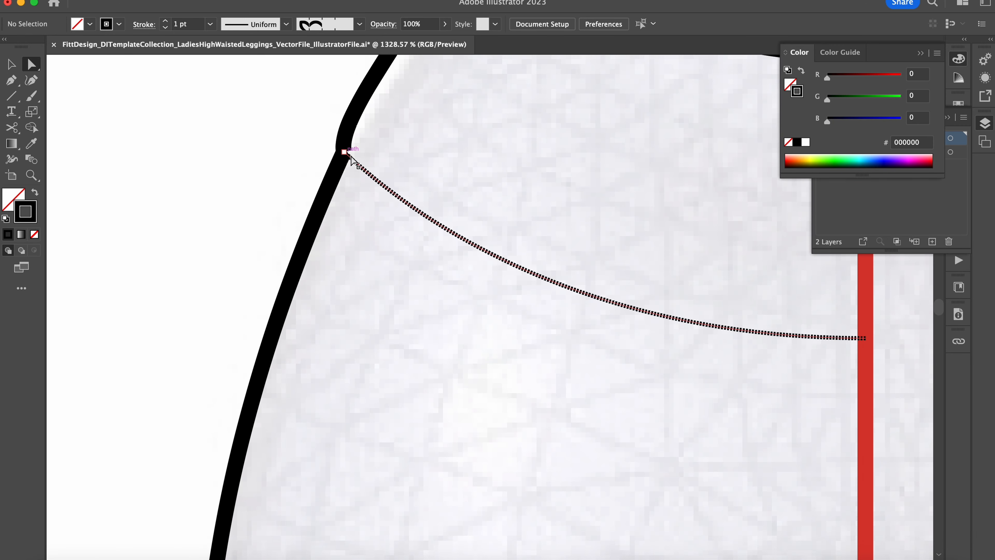
click(351, 127)
scroll(351, 129, up, 2)
scroll(345, 149, up, 4)
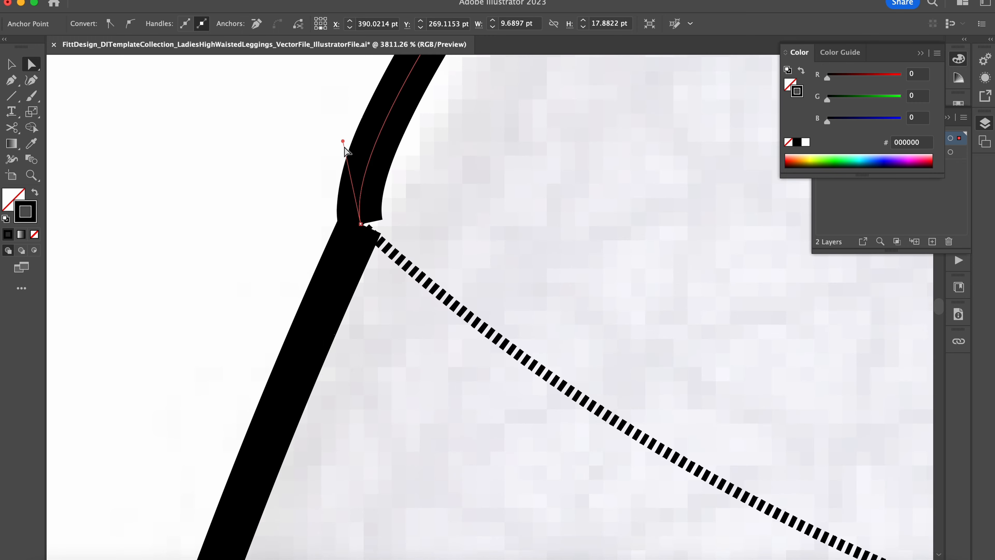
scroll(342, 145, down, 7)
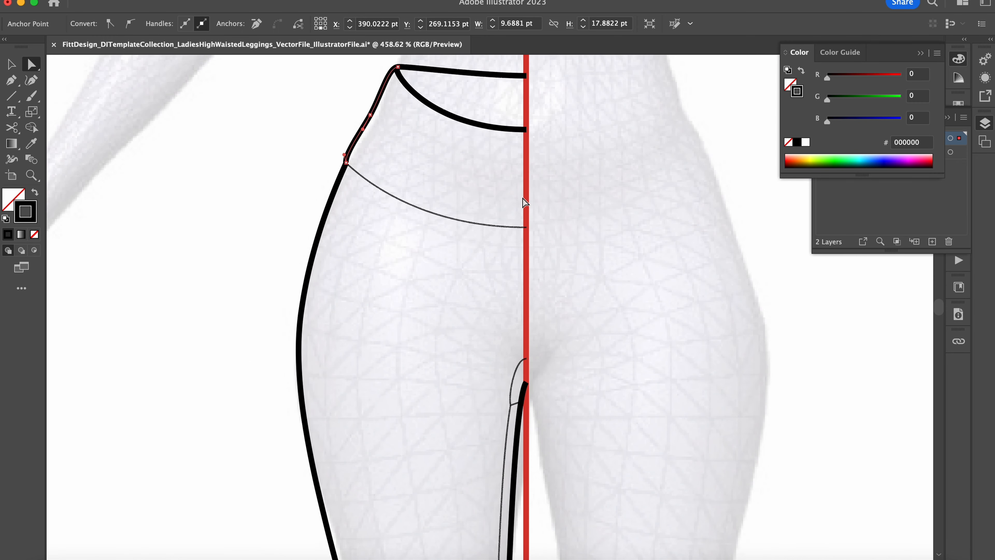
click(552, 165)
scroll(560, 176, down, 2)
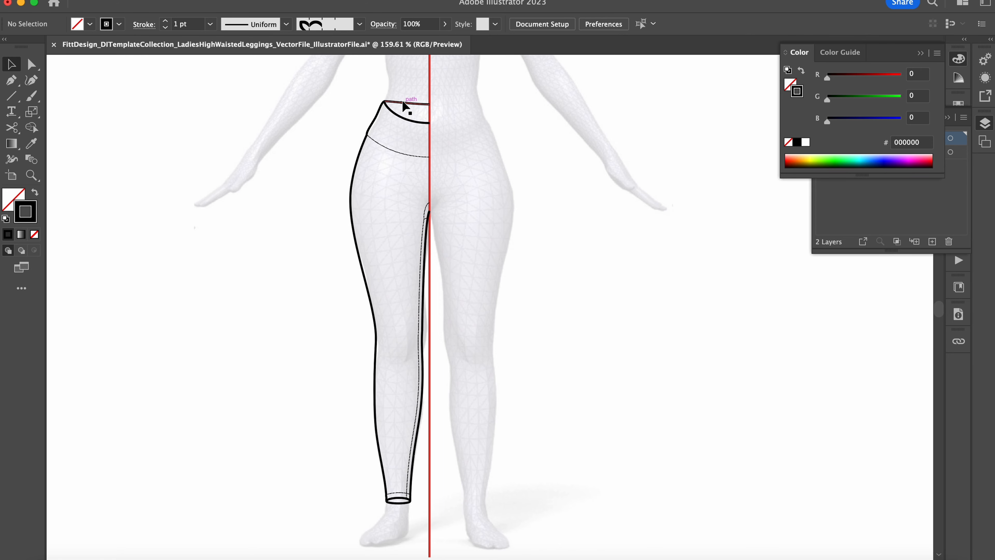
Join the top waist line, side edges, lower hem curve and inseam into one continuous outer path.
click(404, 104)
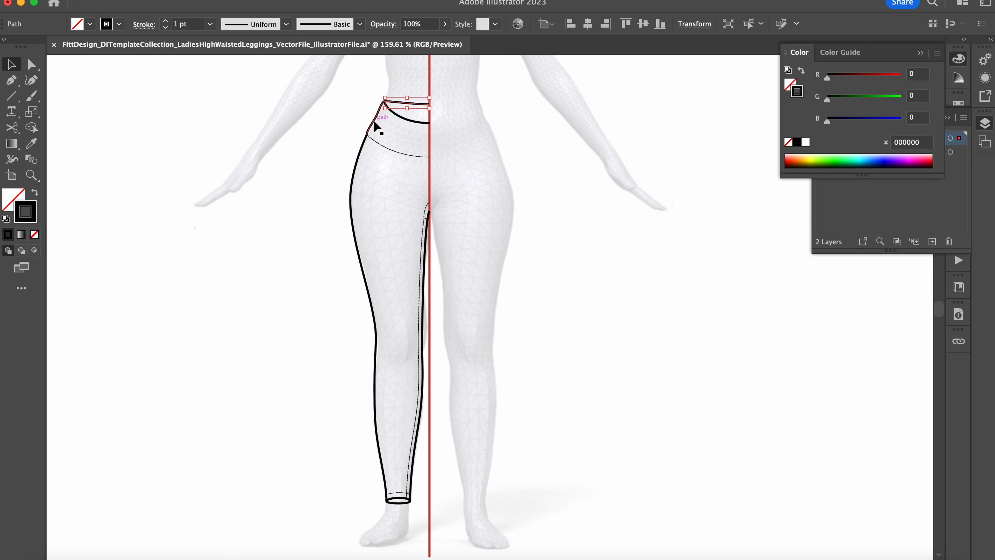
click(357, 180)
scroll(398, 447, up, 5)
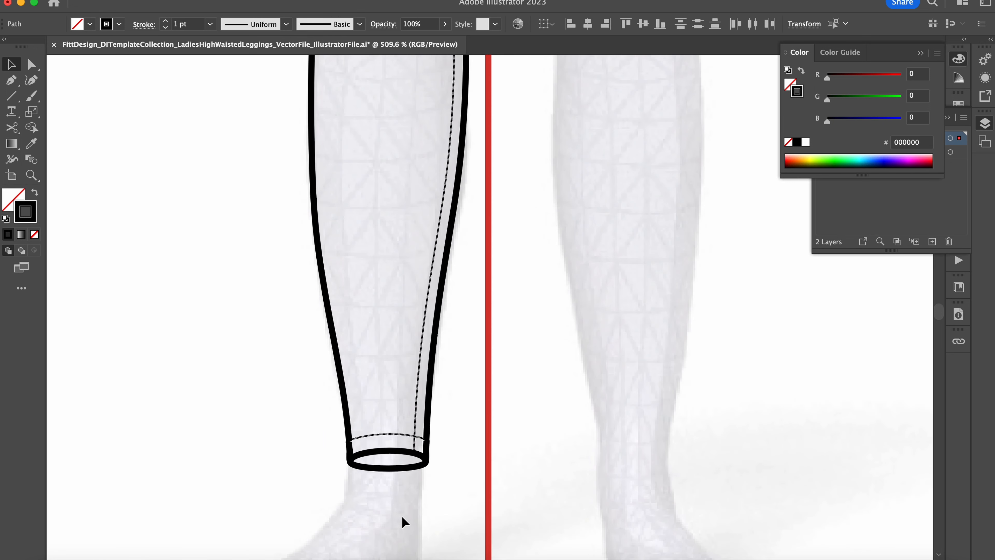
drag(350, 454, 379, 472)
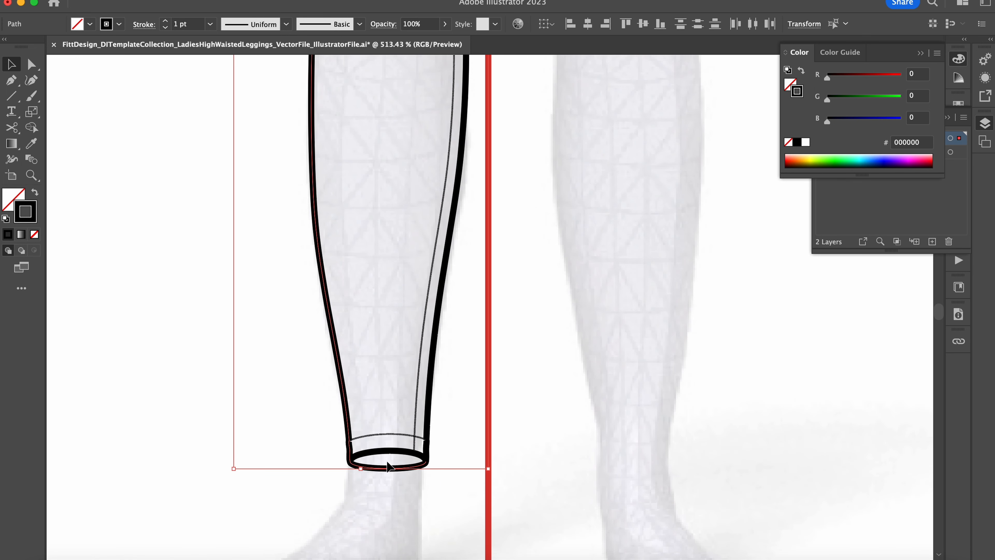
scroll(450, 299, down, 5)
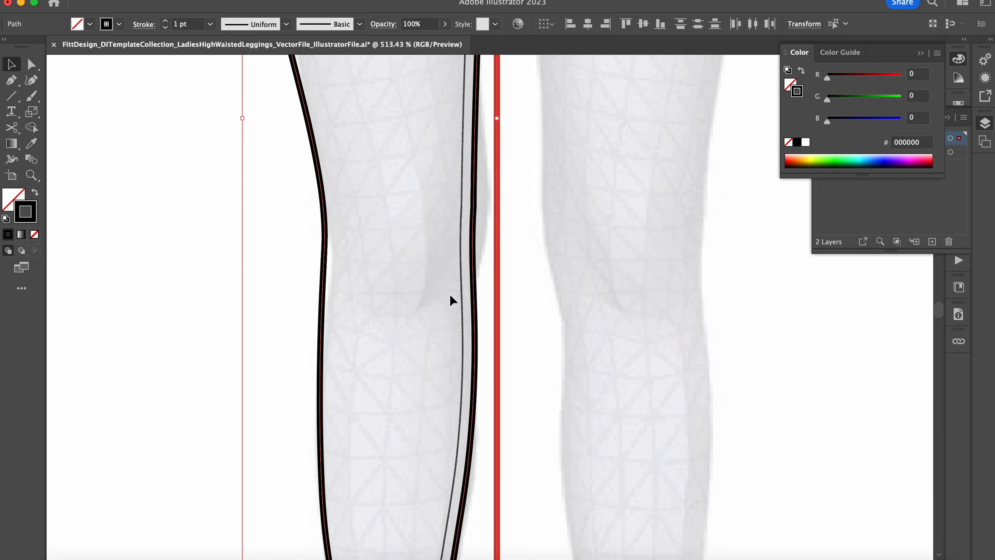
key(super+j)
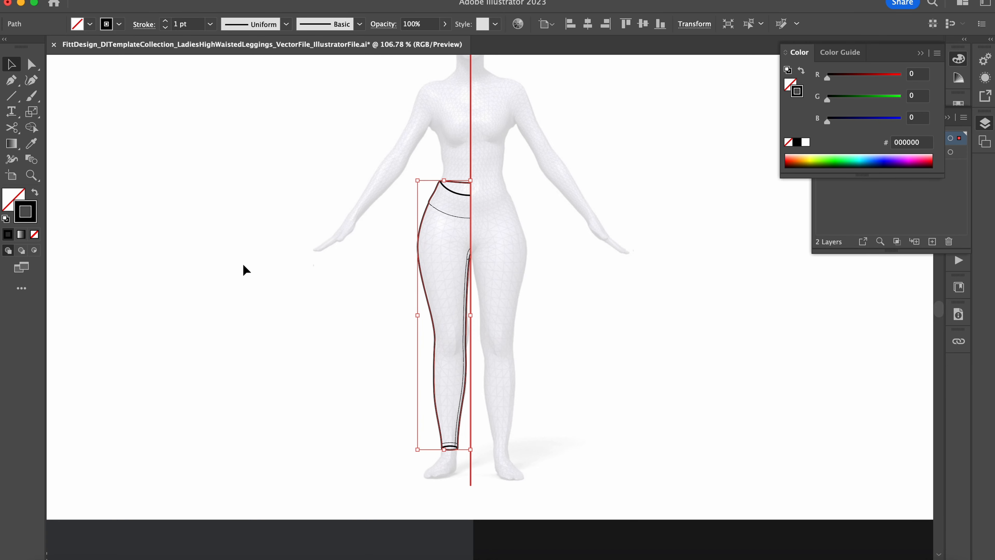
Set the stroke of the front waist curve and the upper hem opening curve to 0.5 pt.
scroll(470, 181, up, 5)
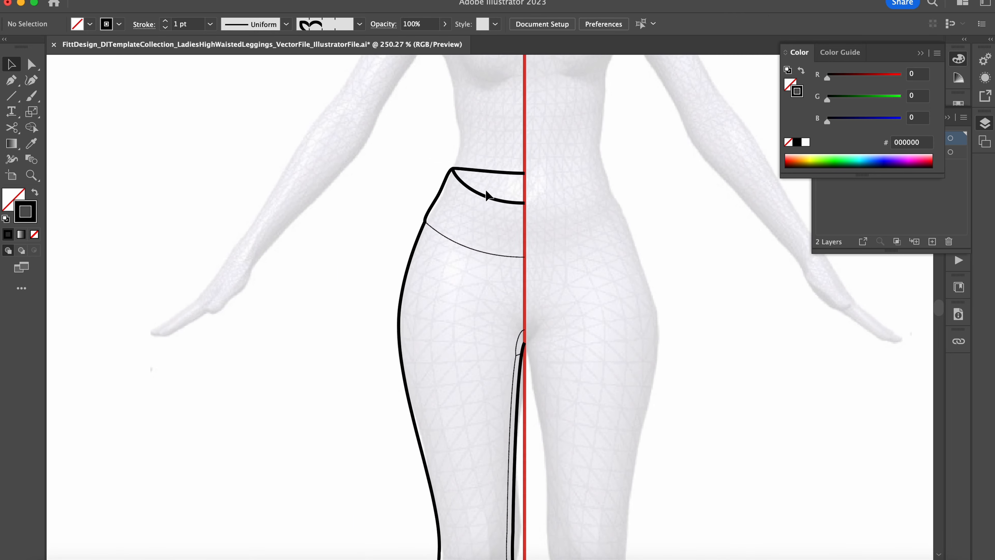
scroll(482, 235, down, 6)
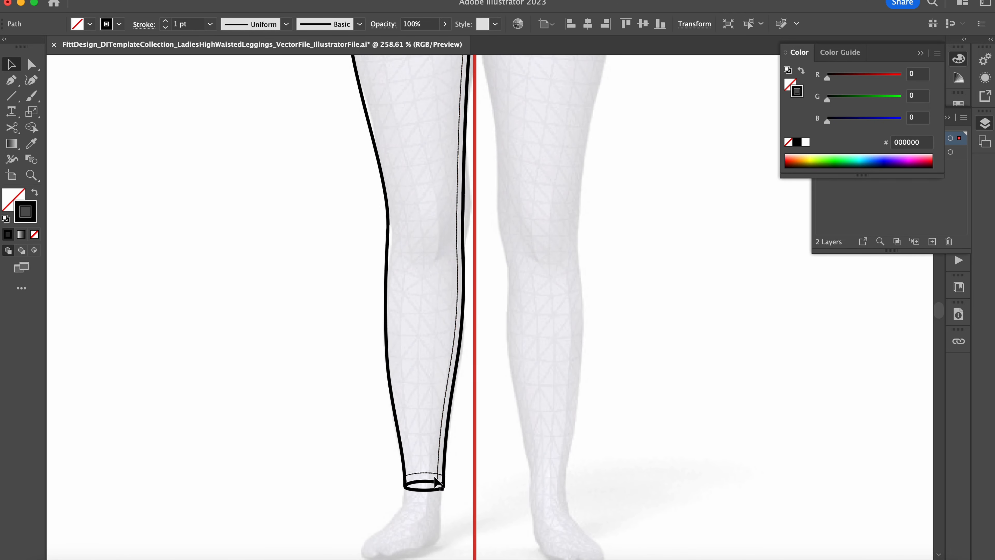
click(426, 485)
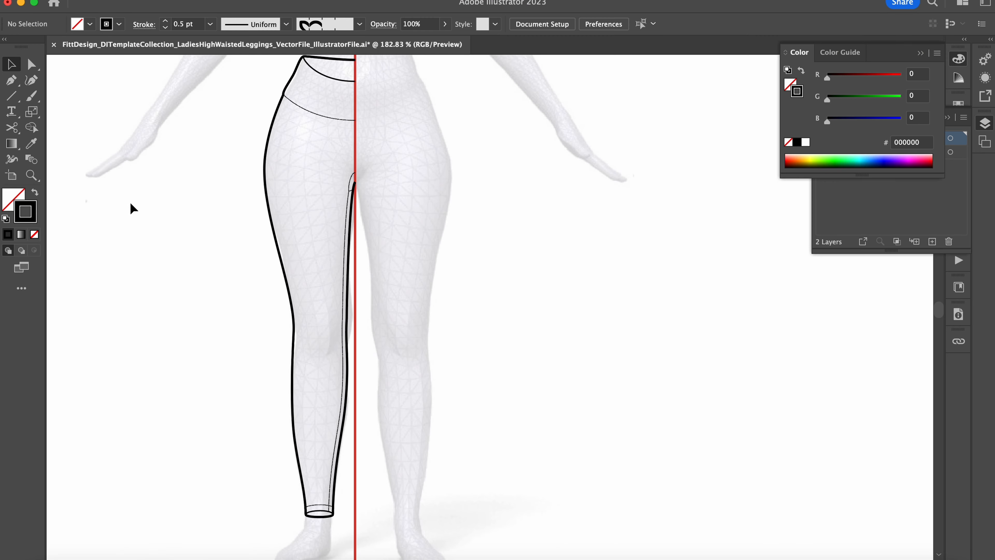
Group all paths of the leggings half, leaving out the red centre line, and select the group.
scroll(179, 162, down, 3)
drag(506, 421, 502, 432)
key(a)
click(501, 432)
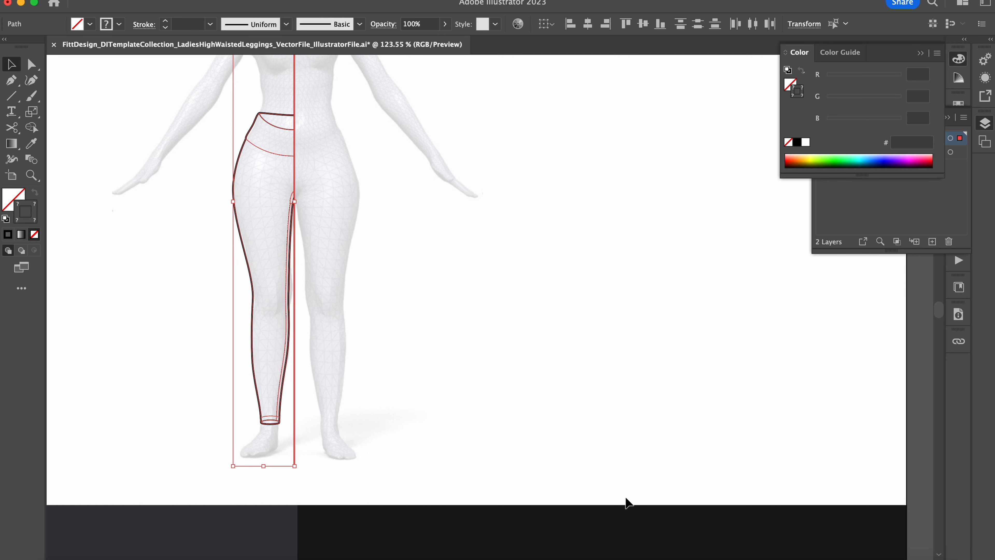
click(294, 449)
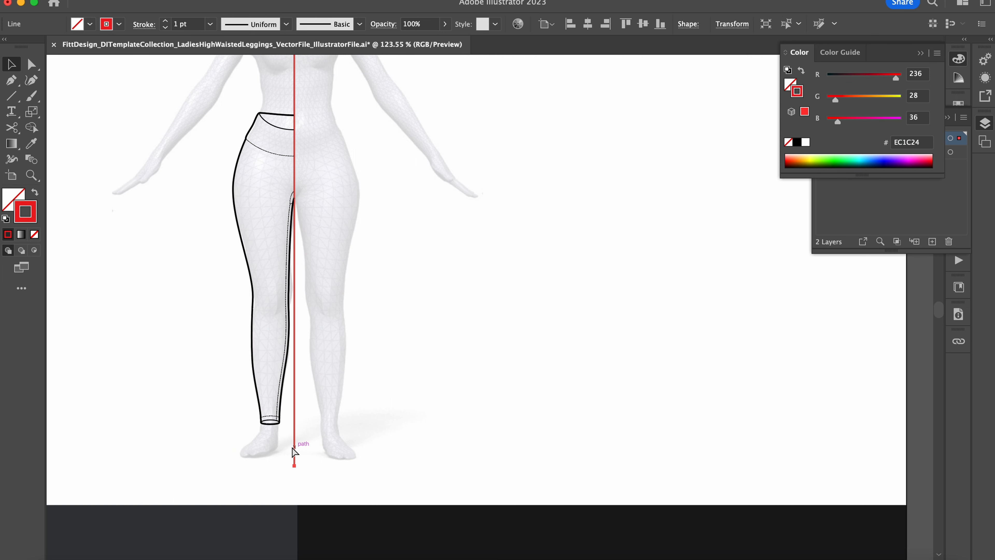
drag(375, 380, 385, 365)
drag(437, 420, 434, 435)
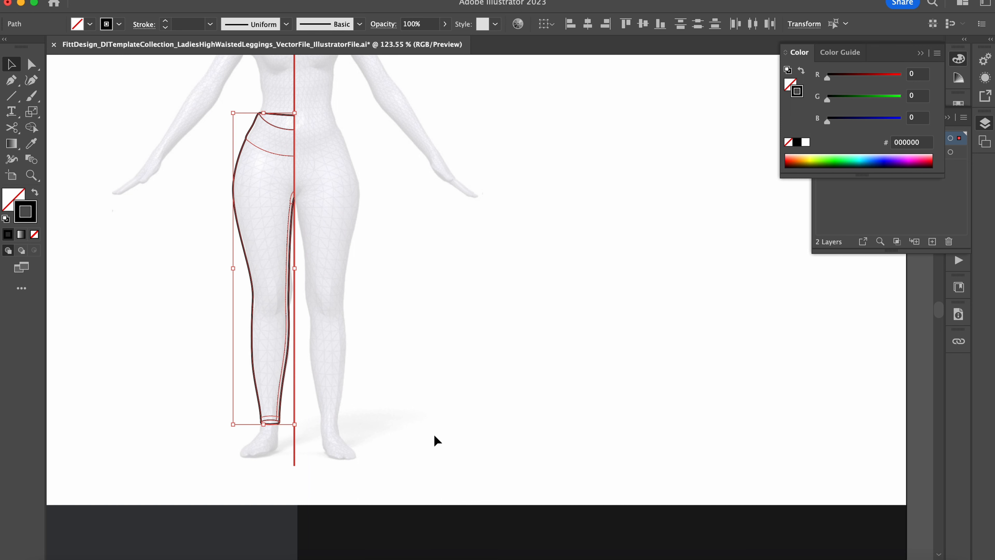
click(462, 358)
scroll(461, 358, up, 2)
scroll(462, 358, left, 2)
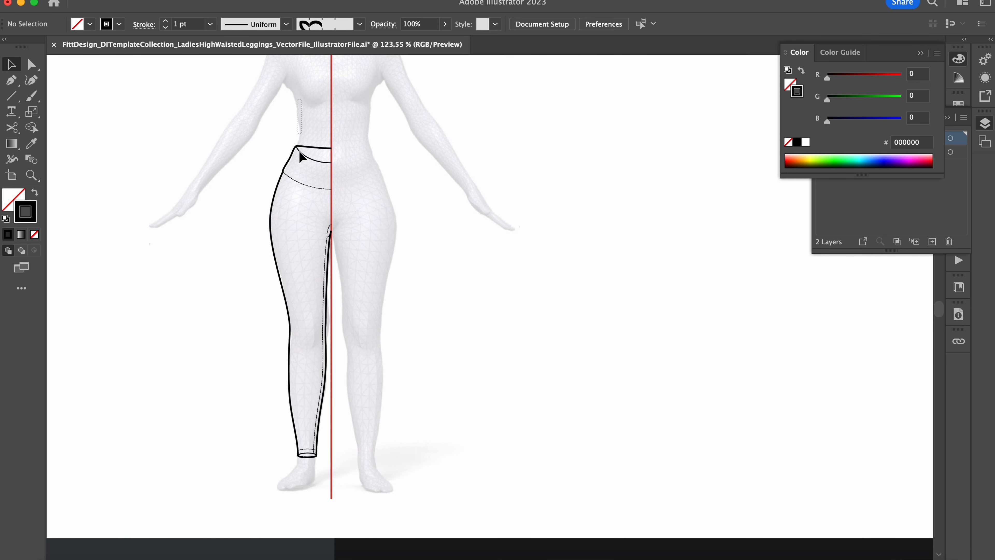
click(276, 182)
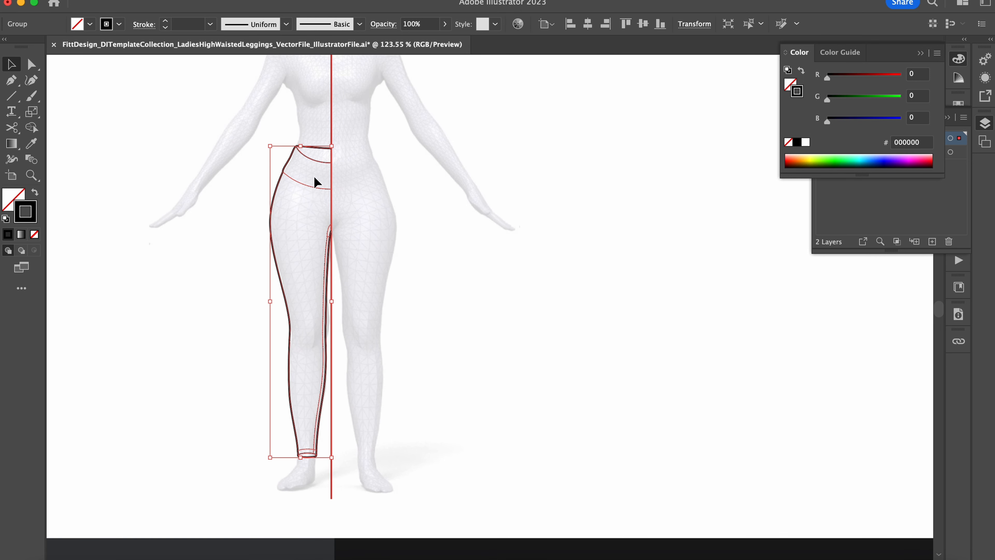
right_click(317, 164)
mouse_move(433, 393)
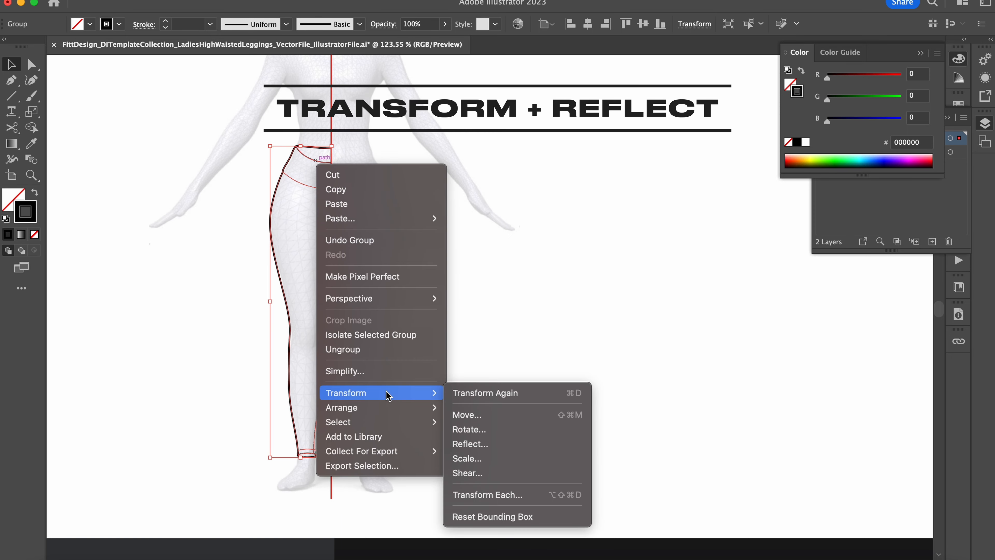
click(476, 444)
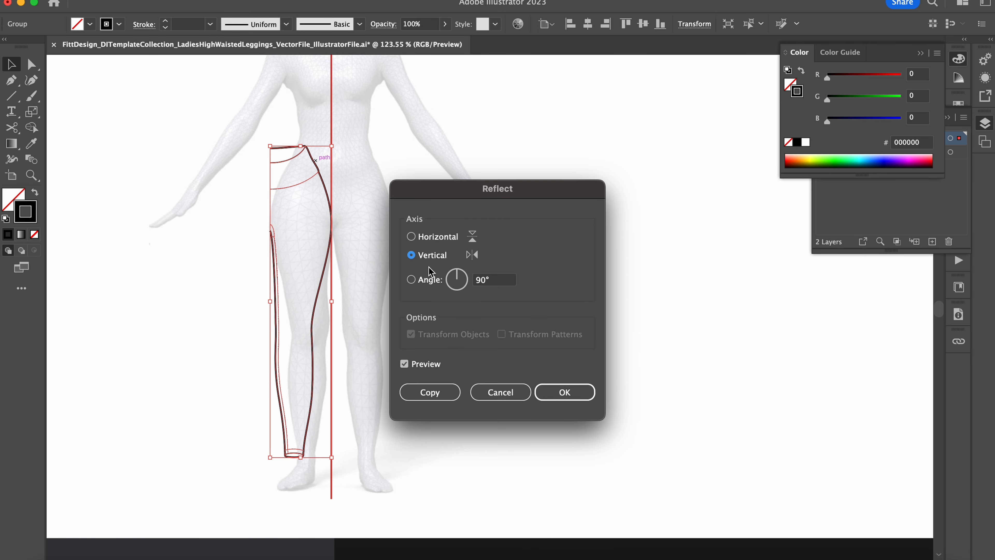
key(Escape)
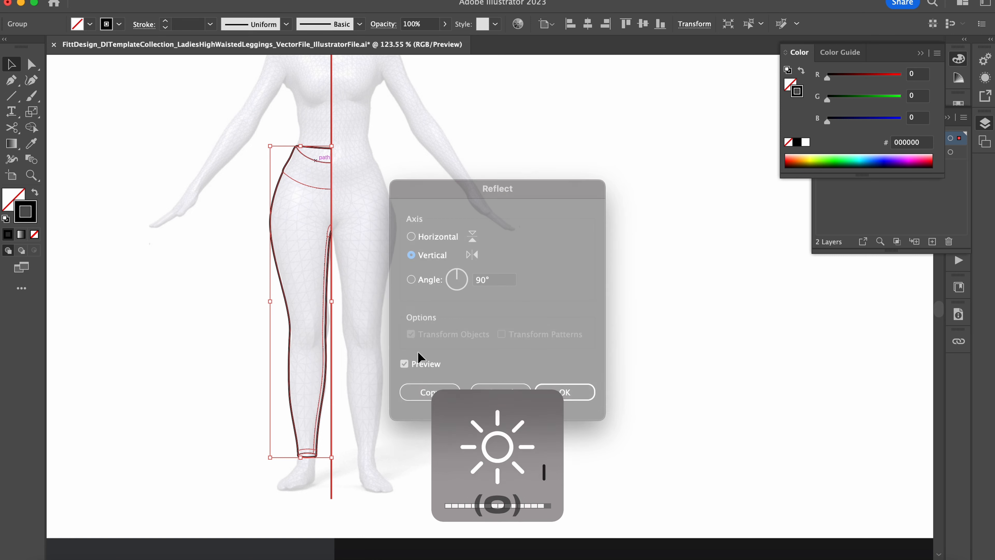
Reflect a copy of the leggings half across the red centre line using the vertical axis.
key(o)
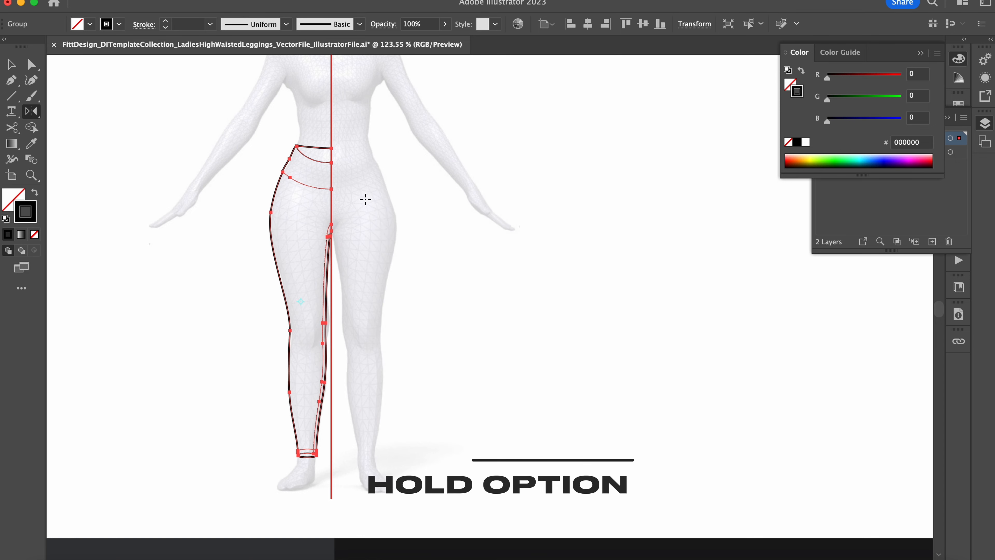
alt+click(330, 133)
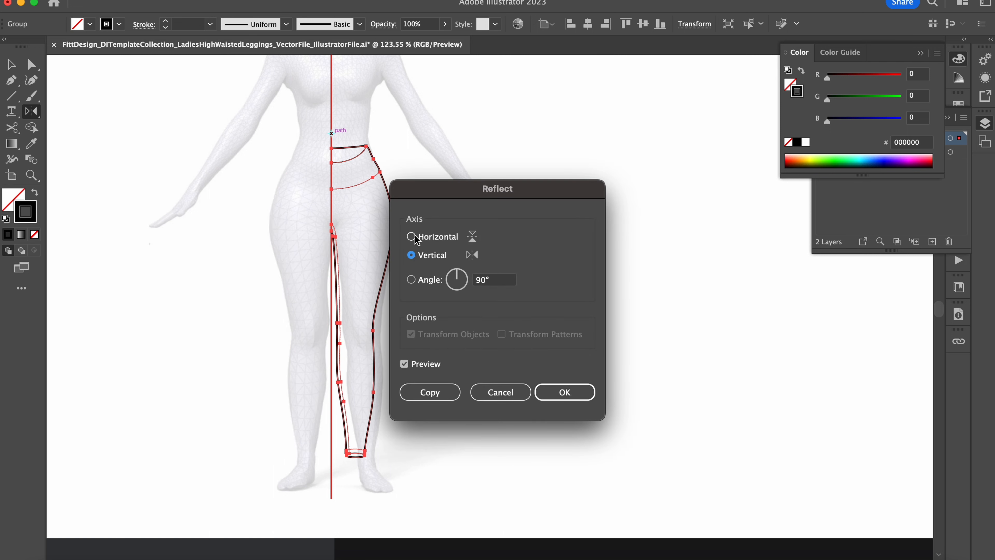
click(411, 237)
click(411, 255)
click(426, 392)
key(v)
click(474, 290)
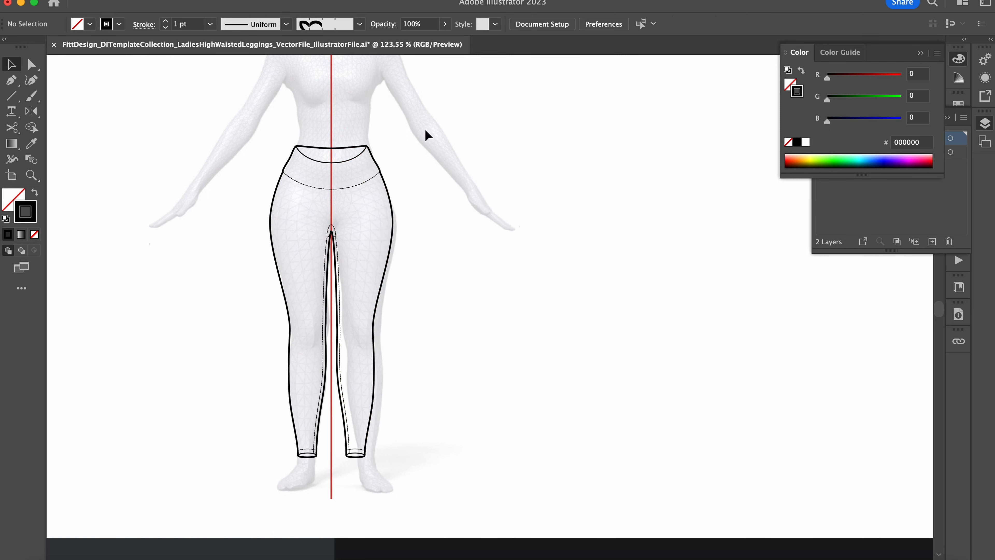
Duplicate both leggings halves and place the copy on the blank artboard area to the right of the mannequin.
drag(236, 460, 233, 463)
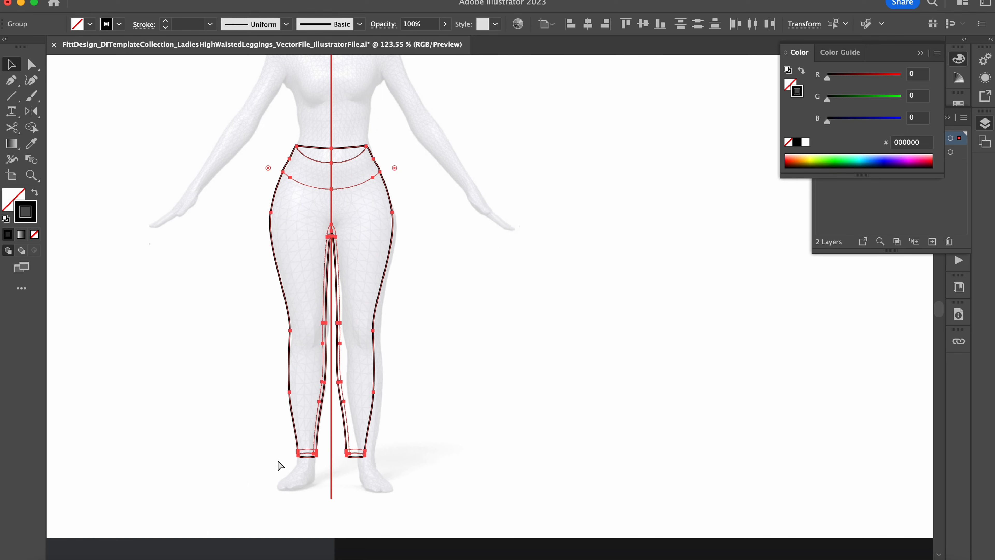
click(453, 258)
drag(392, 237, 722, 288)
key(super+z)
click(582, 205)
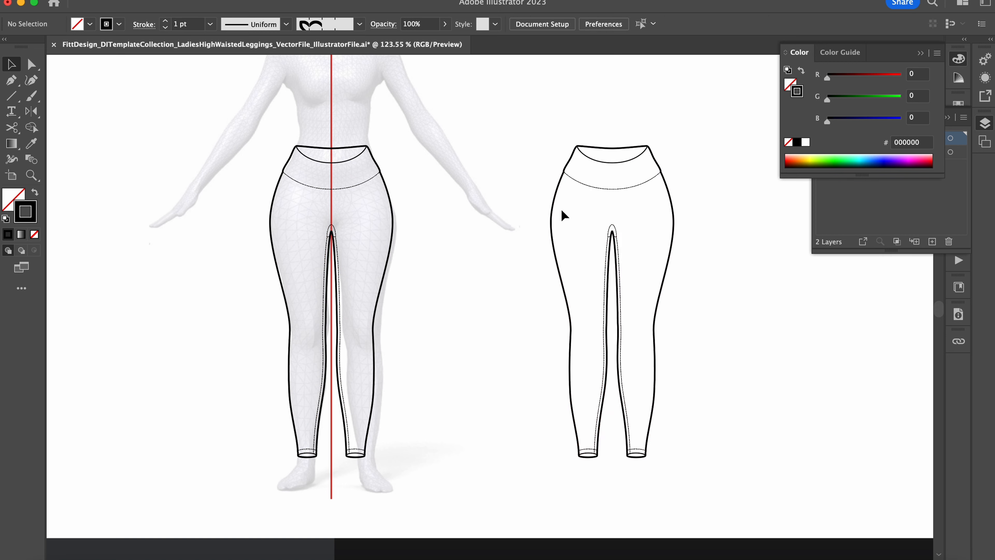
scroll(610, 213, up, 5)
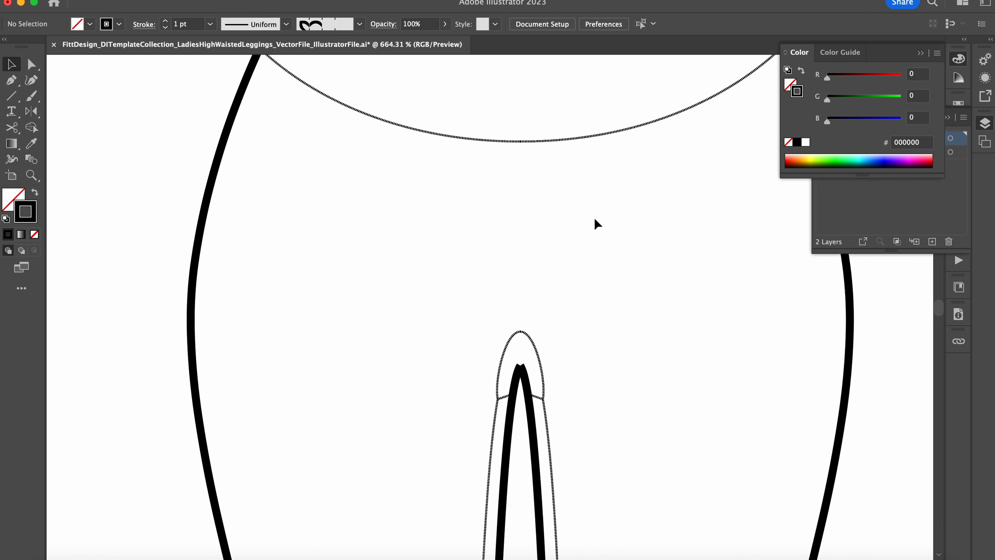
Draw a vertical centre-front seam from the gusset top to the waistband seam and set the left waistband seam's stroke to 0.75 pt.
drag(519, 332, 520, 141)
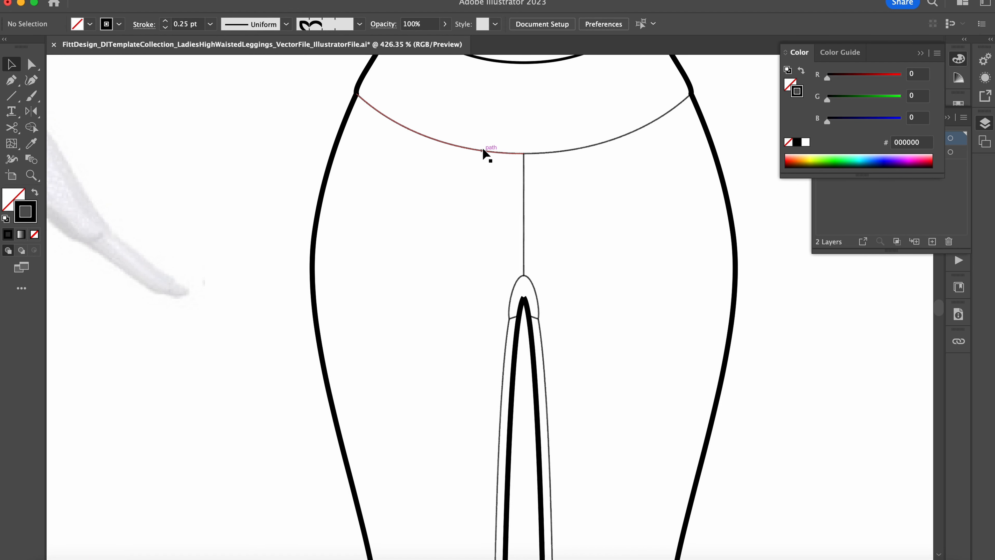
click(505, 153)
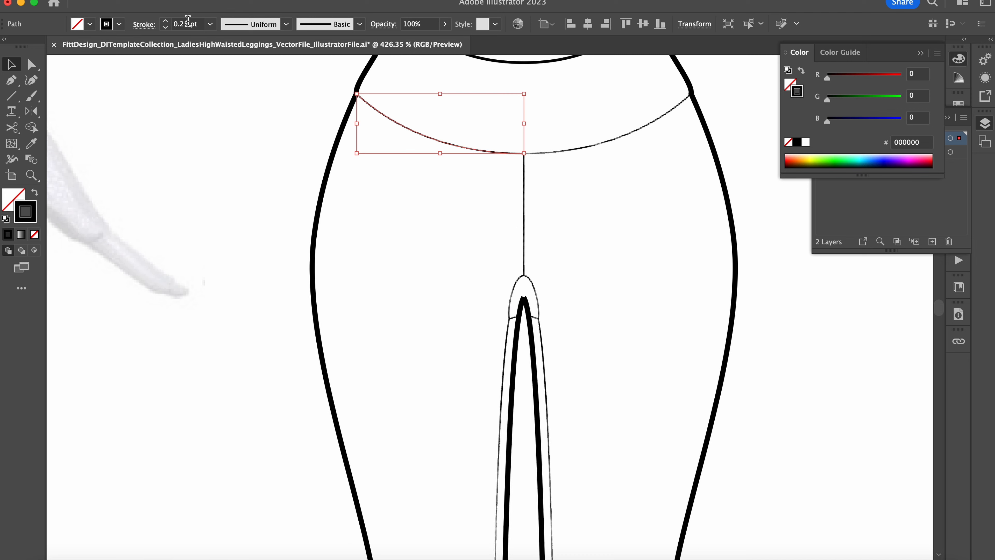
text(75)
key(Return)
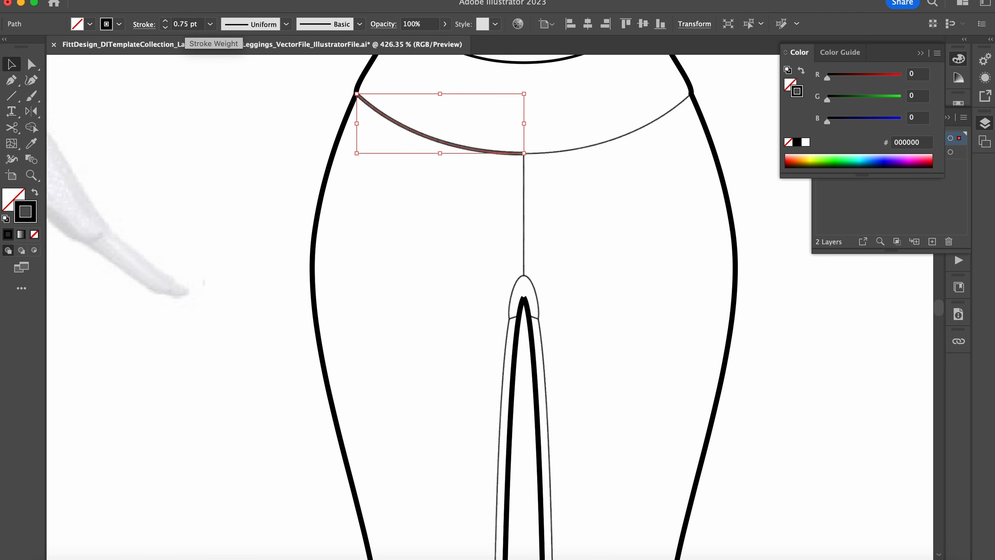
scroll(458, 137, up, 10)
scroll(438, 219, down, 8)
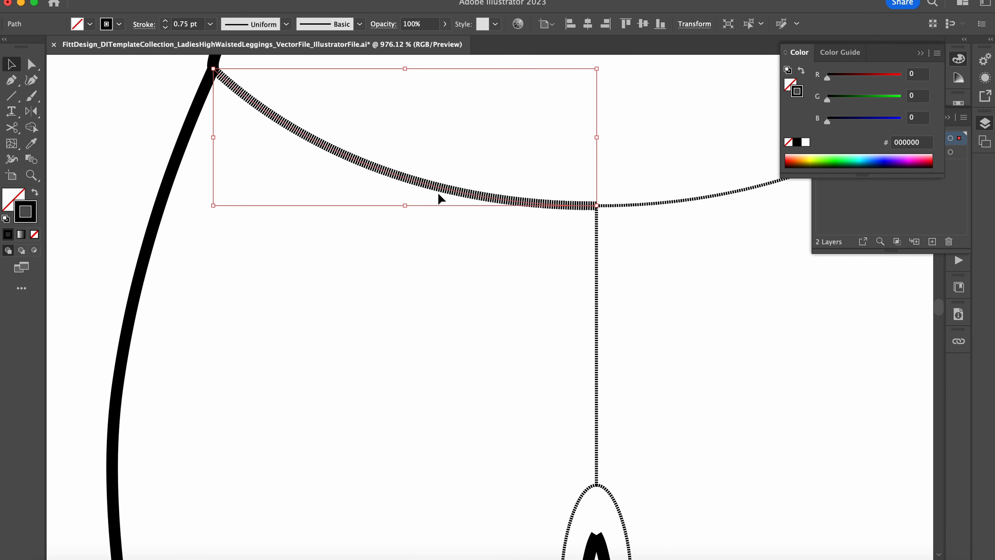
scroll(442, 195, down, 8)
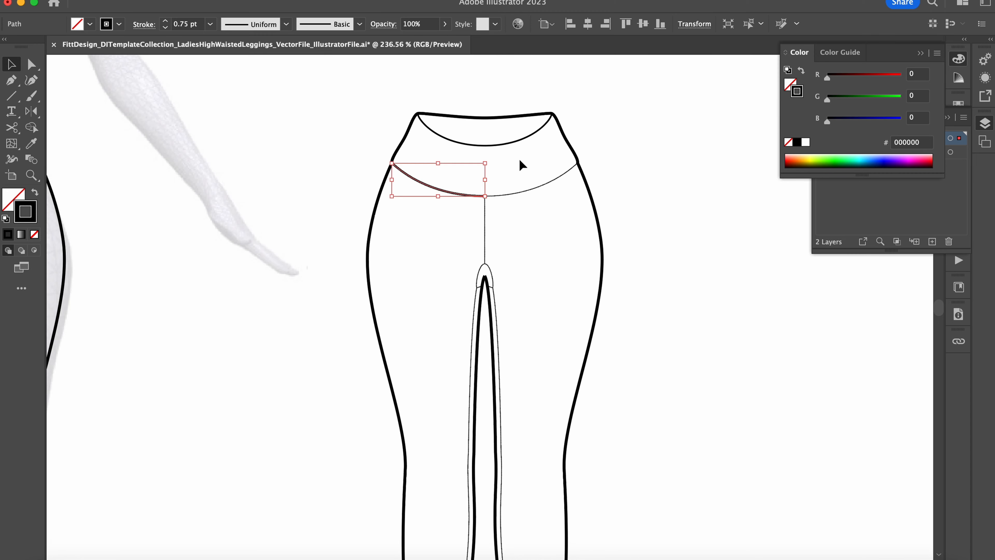
click(566, 212)
scroll(505, 174, up, 8)
scroll(442, 174, up, 2)
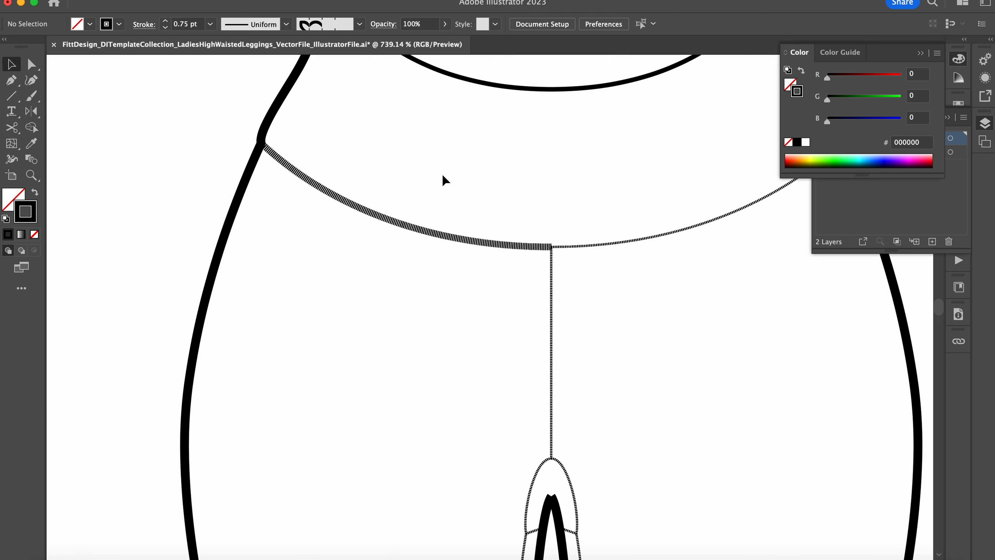
Set the dash length of the left waistband seam's dashed stroke to 0.3 pt.
drag(399, 152, 312, 236)
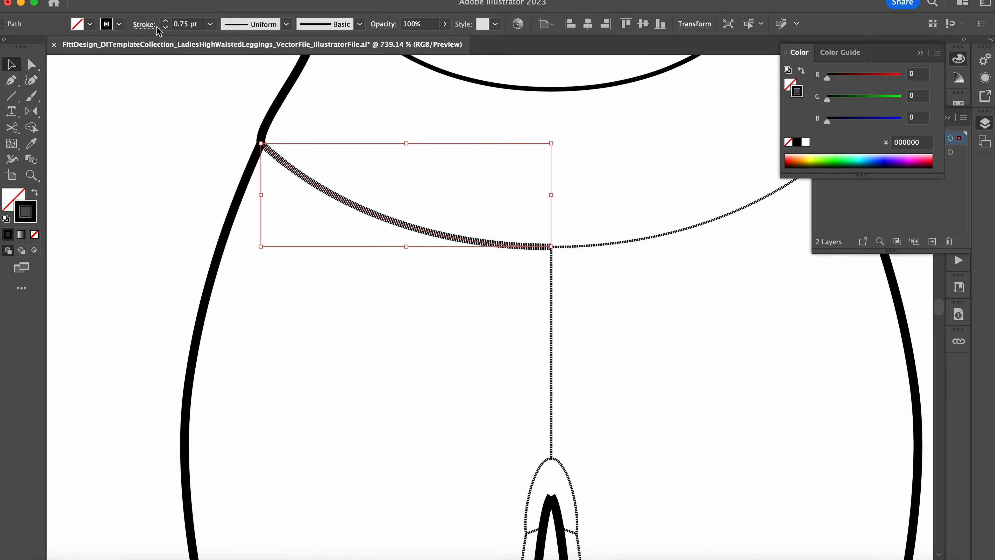
click(142, 26)
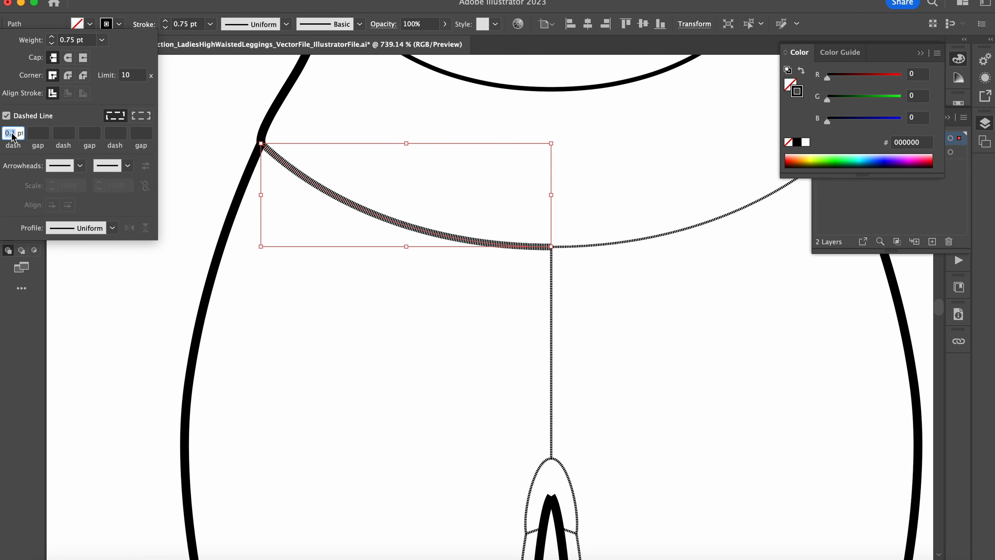
text(0.3)
key(Return)
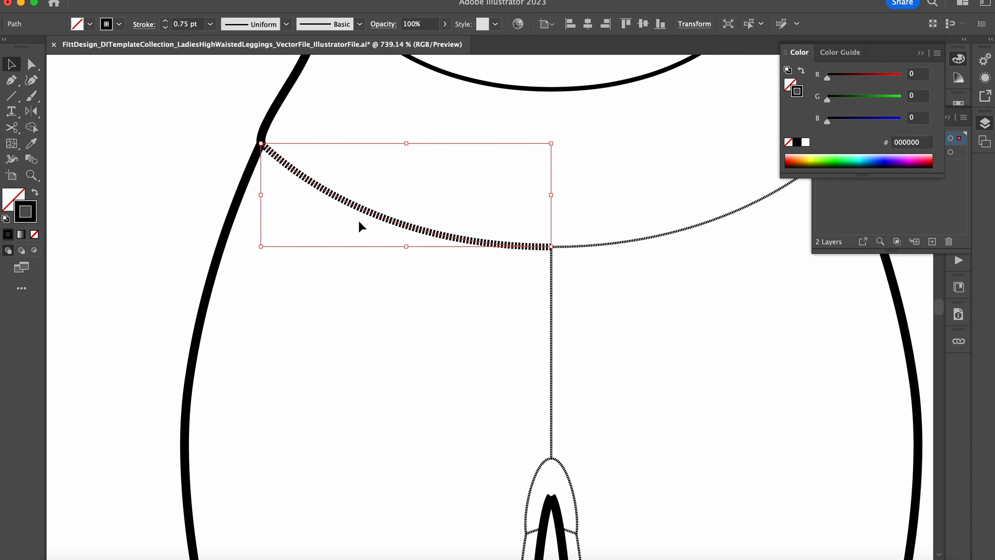
click(460, 165)
scroll(460, 165, down, 3)
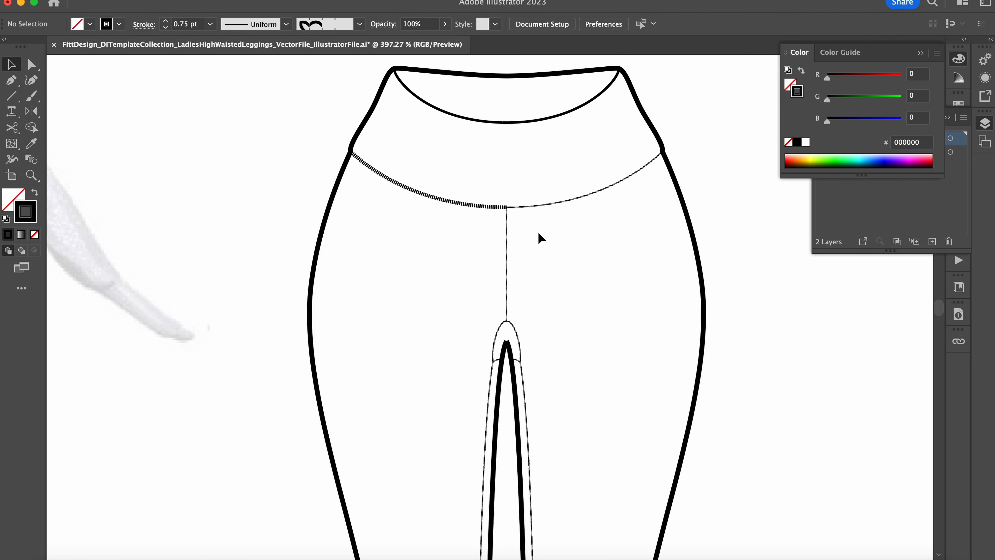
Delete the right half of the leggings copy beside the mannequin.
click(555, 271)
scroll(558, 267, down, 1)
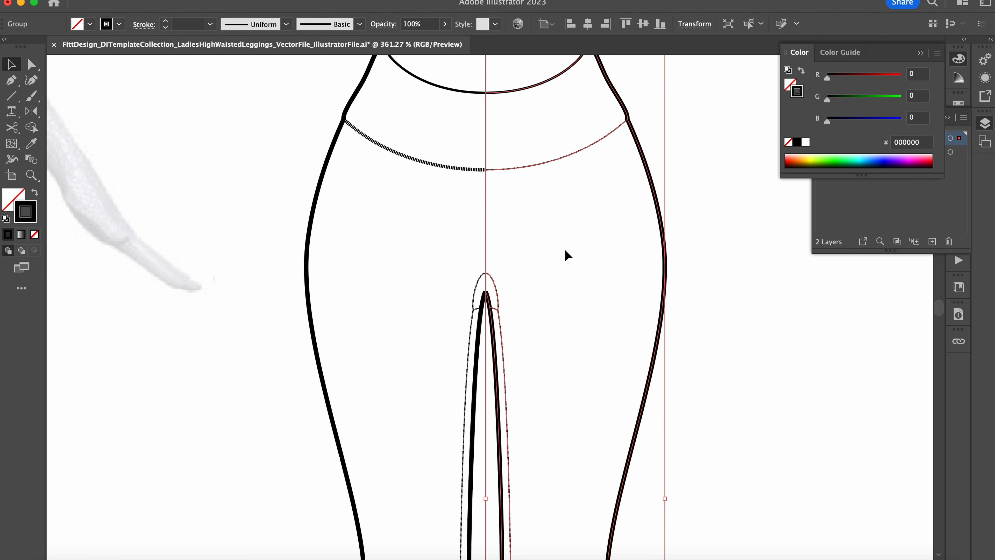
key(Delete)
scroll(566, 247, down, 4)
Select all paths that share the appearance of the copy's waistband seam.
click(485, 154)
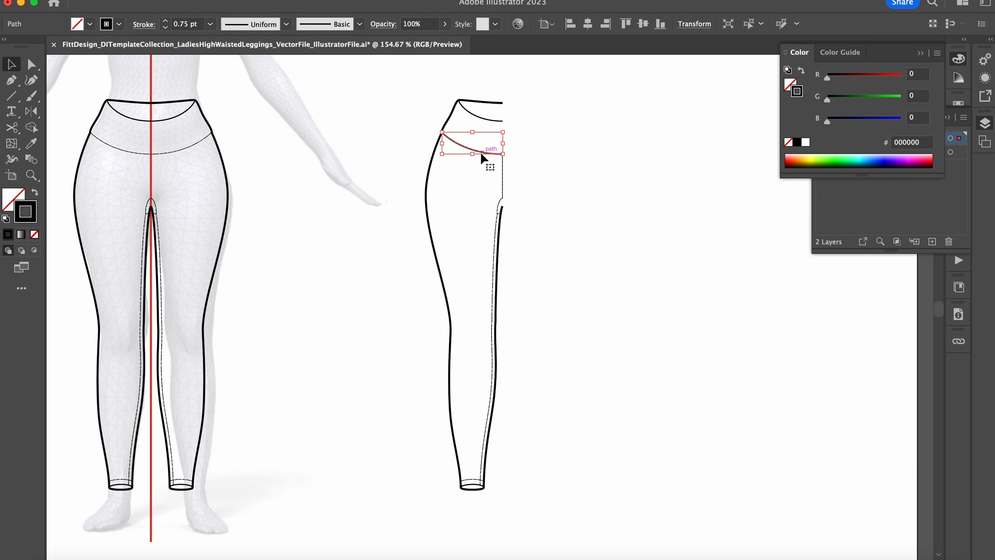
click(228, 1)
mouse_move(255, 117)
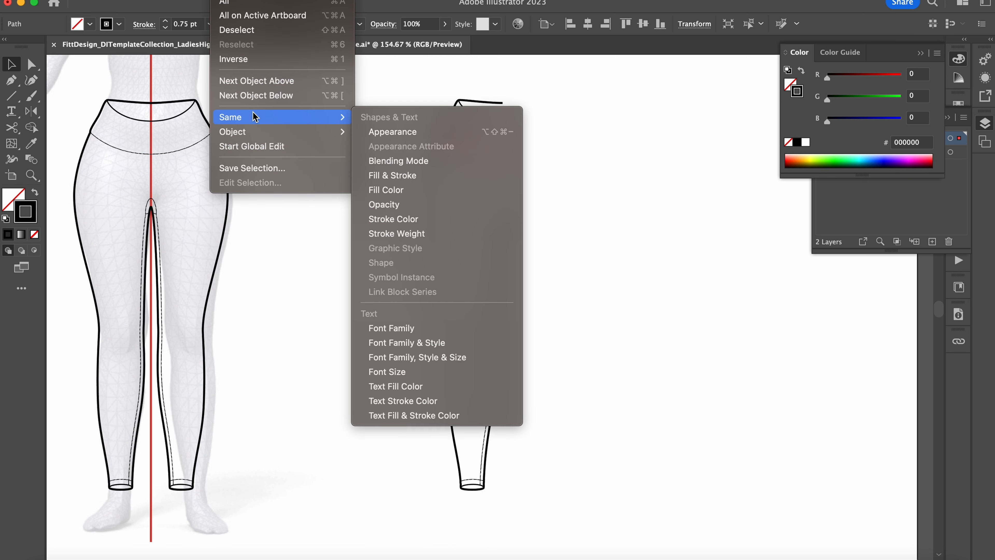
click(404, 132)
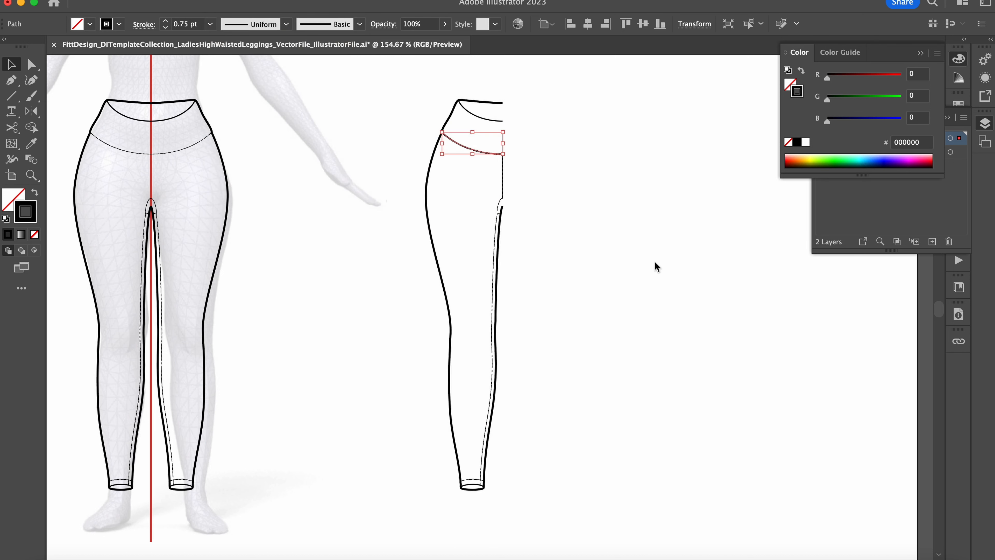
Select all paths sharing the centre-front seam's appearance and give them the waistband seam's 0.75 pt dashed stroke.
click(500, 173)
click(227, 2)
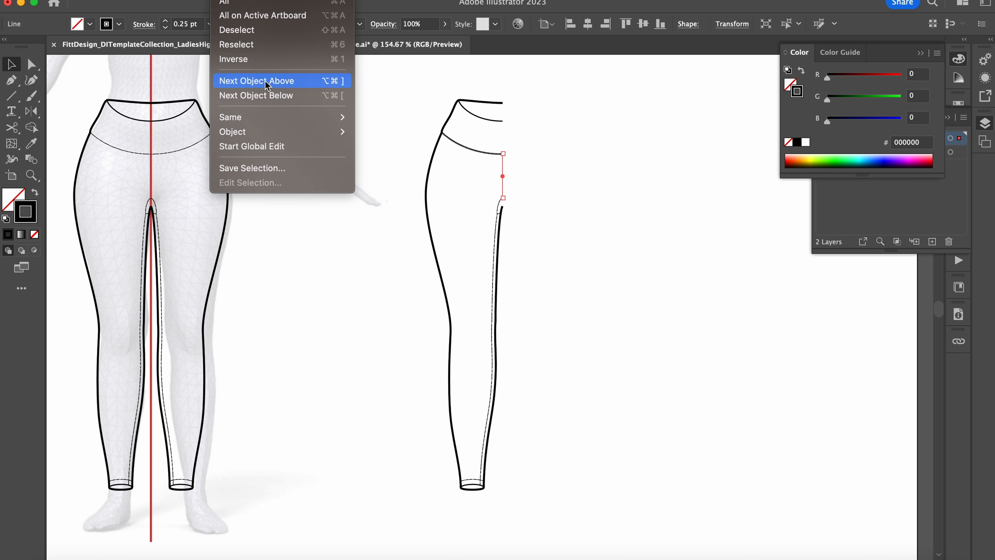
mouse_move(252, 117)
key(Escape)
scroll(518, 148, up, 5)
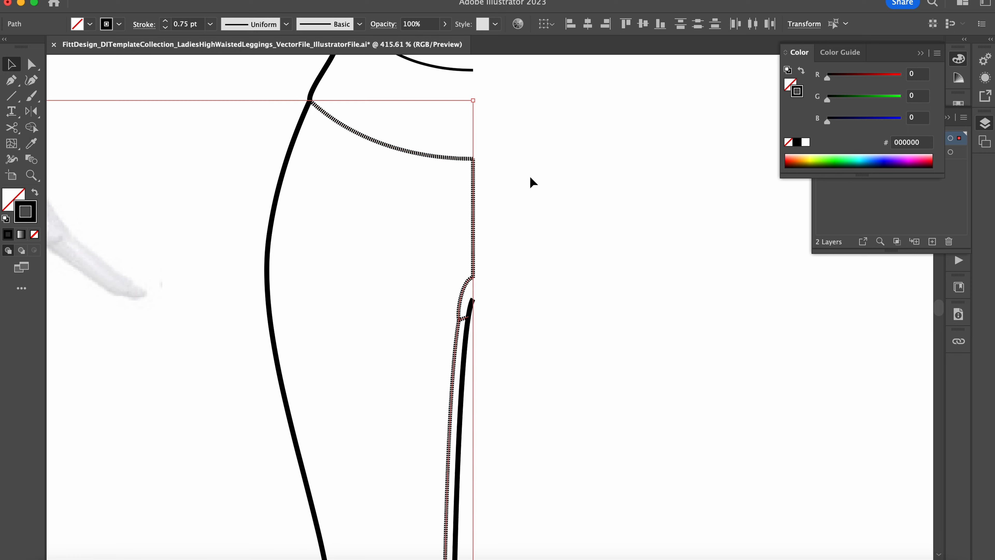
click(532, 185)
scroll(526, 271, down, 5)
scroll(529, 265, down, 2)
scroll(521, 177, down, 3)
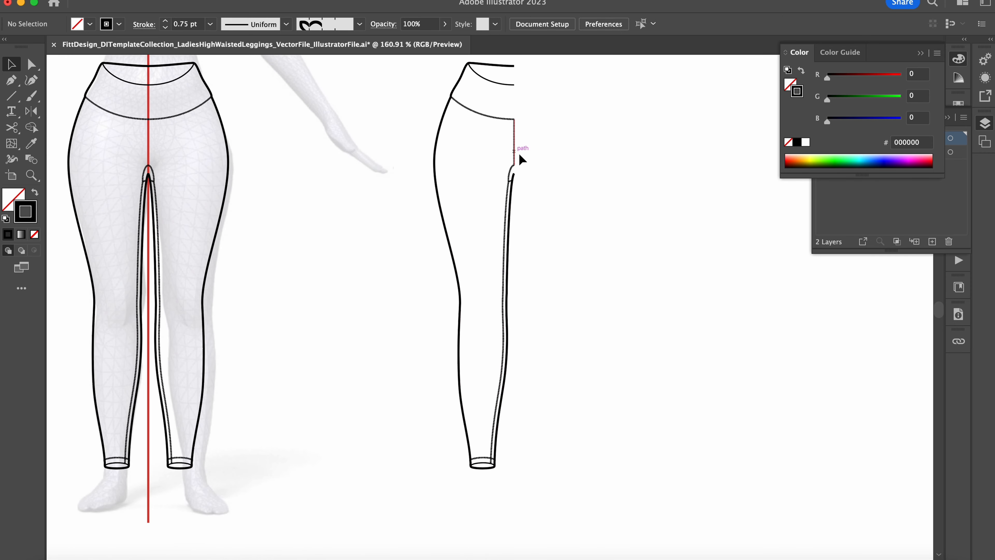
Reflect a copy of the leggings half across its centre-front edge using the vertical axis.
scroll(550, 172, up, 3)
scroll(549, 169, down, 2)
drag(550, 178, 469, 385)
drag(417, 452, 417, 452)
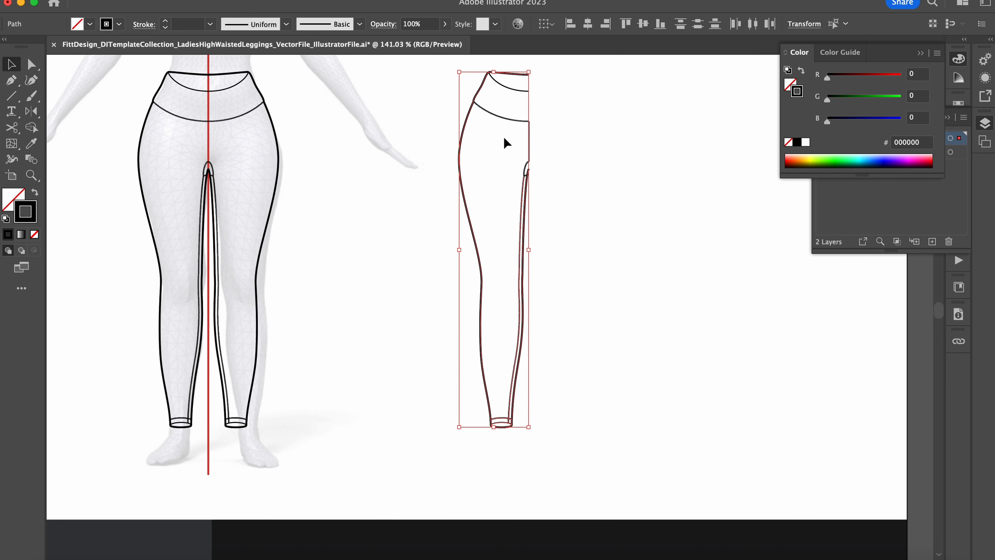
key(o)
alt+click(529, 132)
click(430, 392)
click(647, 236)
Reflect a copy of the dashed crotch gusset paths across the centre-front seam using the vertical axis.
scroll(529, 157, up, 5)
scroll(535, 188, up, 5)
click(534, 202)
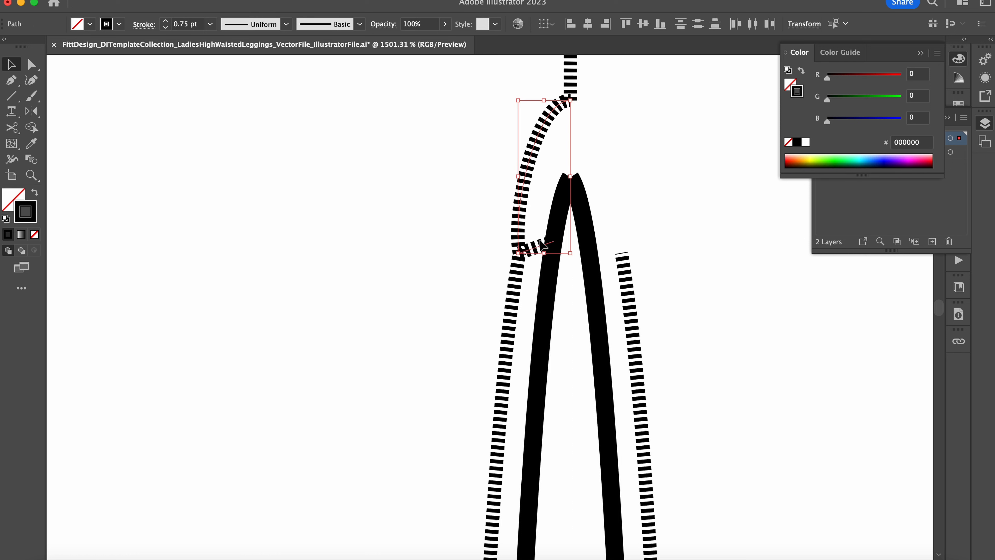
key(o)
alt+click(571, 79)
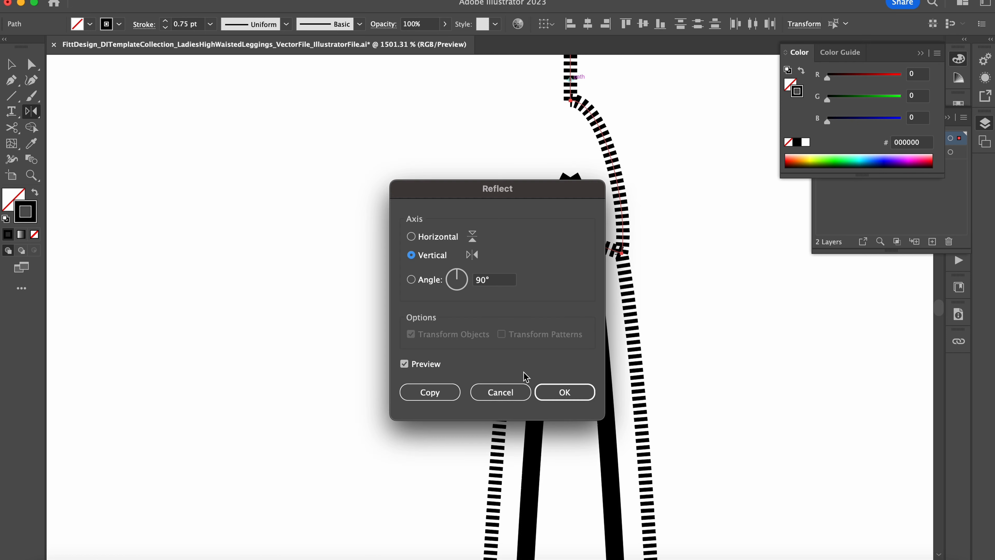
click(434, 395)
key(v)
click(376, 289)
scroll(375, 288, down, 10)
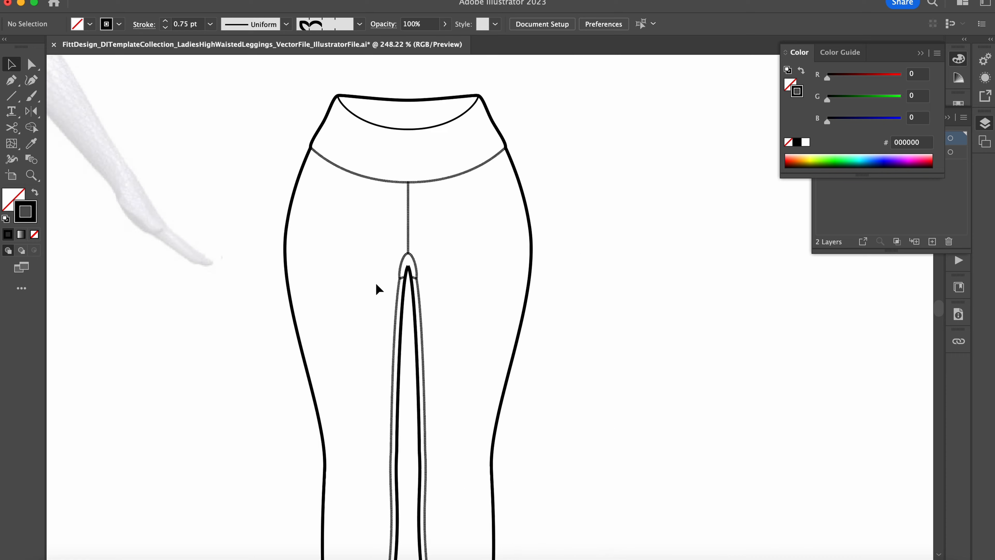
Group the whole leggings copy beside the mannequin and place a duplicate of it to its right.
drag(347, 488, 348, 488)
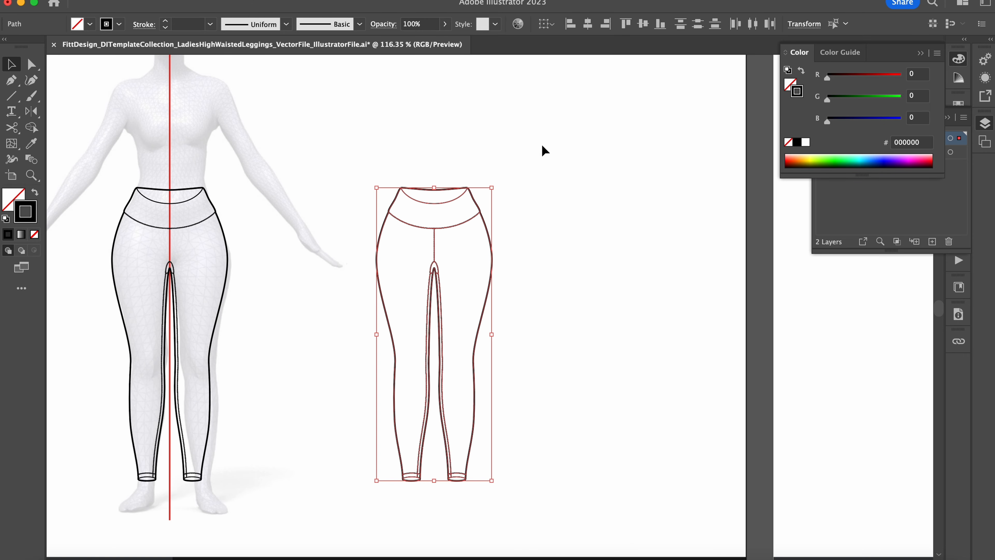
click(328, 386)
drag(492, 259, 641, 223)
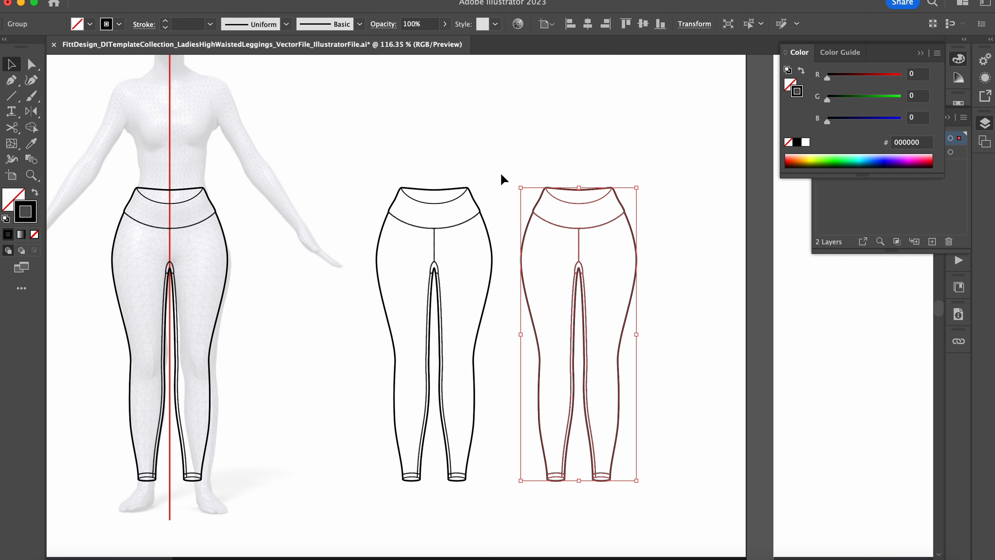
scroll(500, 176, down, 3)
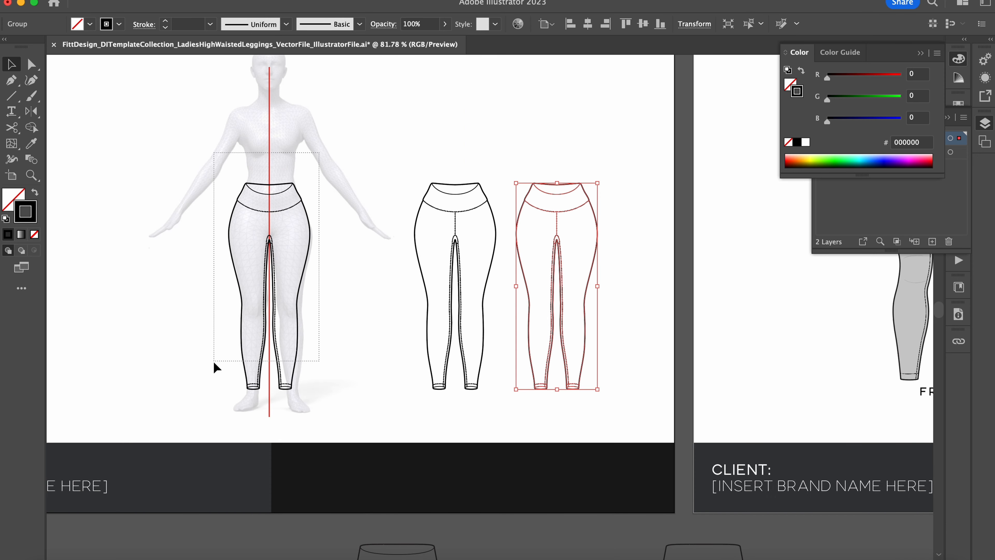
Move the leggings drawing off the mannequin into the blank artboard area to the left of the figure.
drag(200, 393, 201, 397)
scroll(372, 318, down, 3)
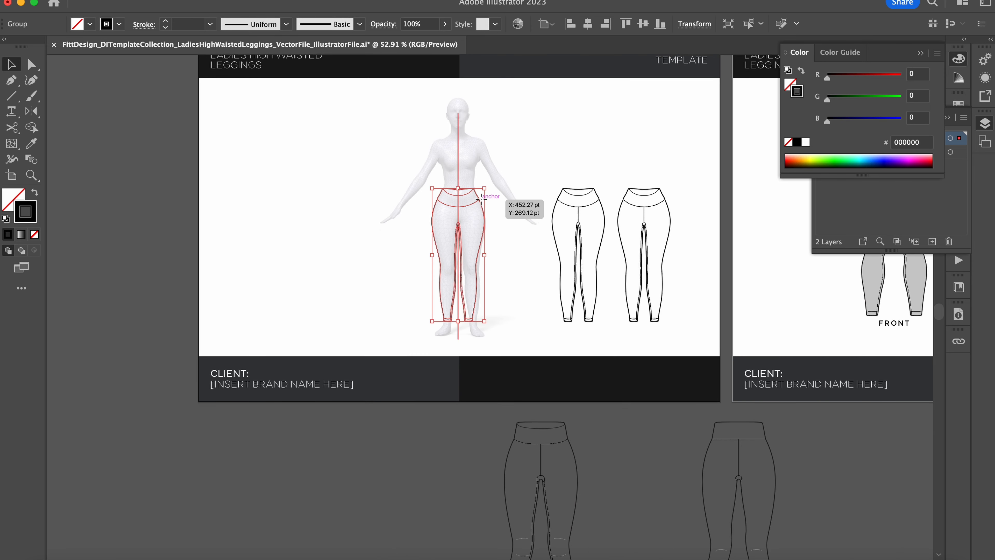
drag(480, 199, 346, 199)
Move the rightmost leggings duplicate onto the mannequin and align its centre seam with the red centre line.
drag(704, 160, 648, 285)
drag(617, 332, 617, 332)
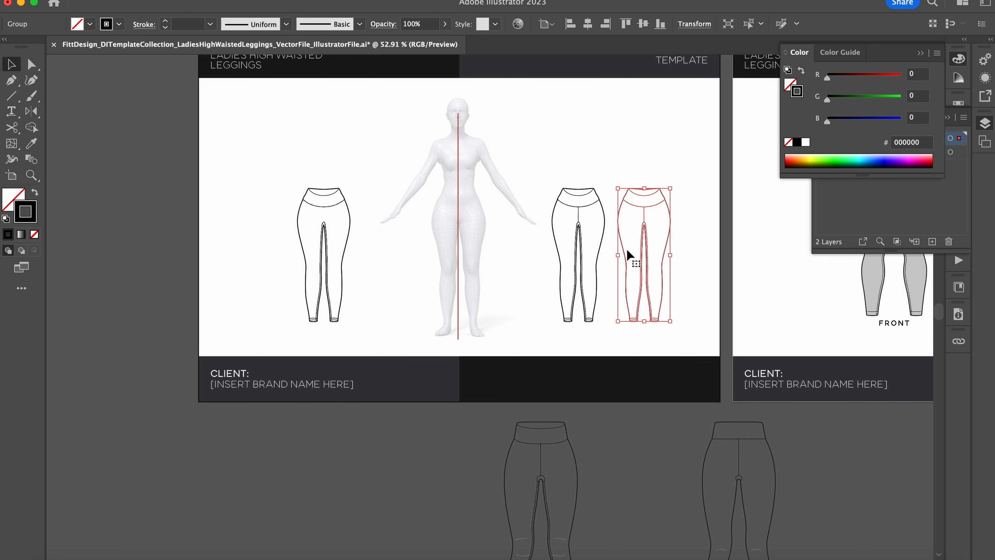
drag(644, 232, 464, 232)
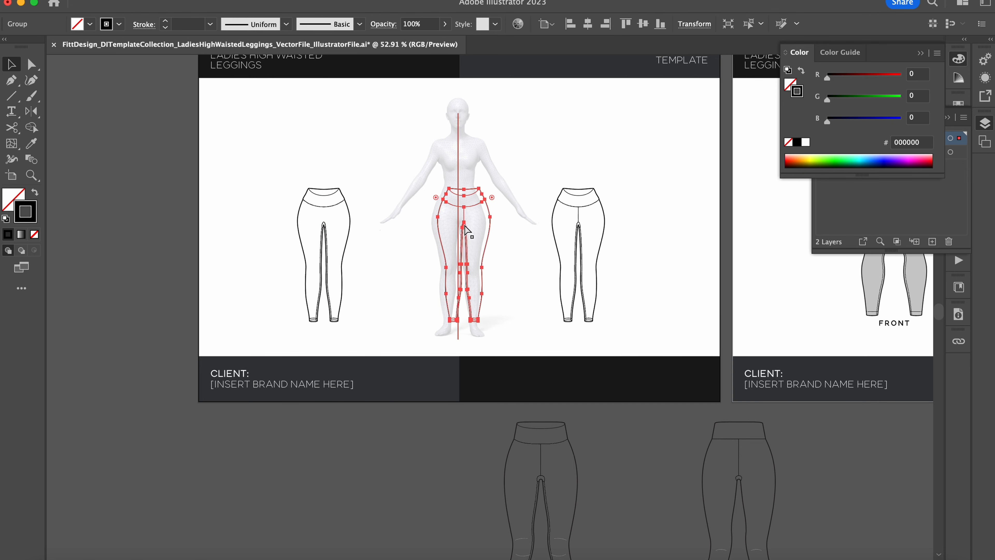
scroll(463, 166, up, 5)
scroll(463, 166, up, 10)
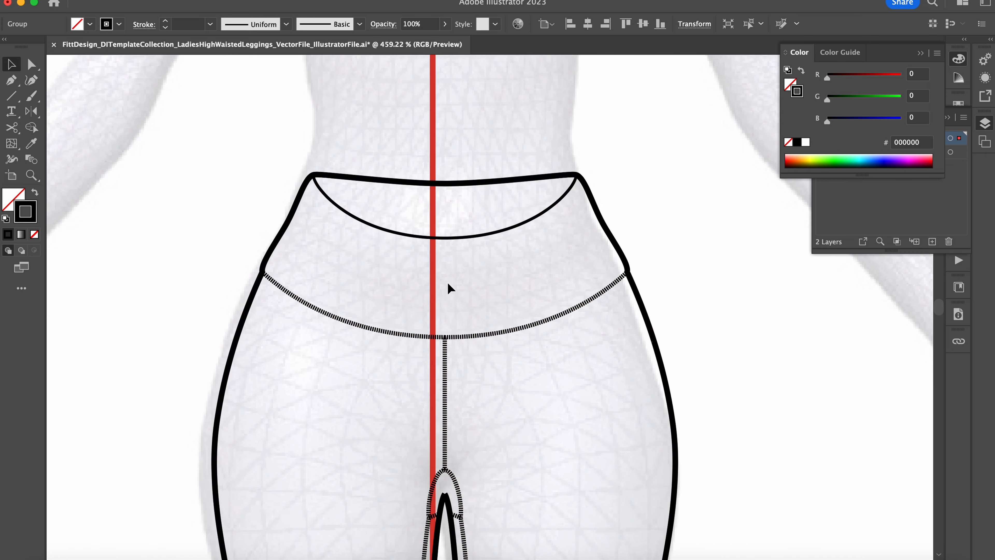
scroll(451, 288, up, 1)
drag(445, 344, 433, 346)
Select the right half of the leggings on the mannequin using outline view and delete it in preview.
key(super+y)
drag(514, 97, 481, 249)
click(478, 245)
key(super+y)
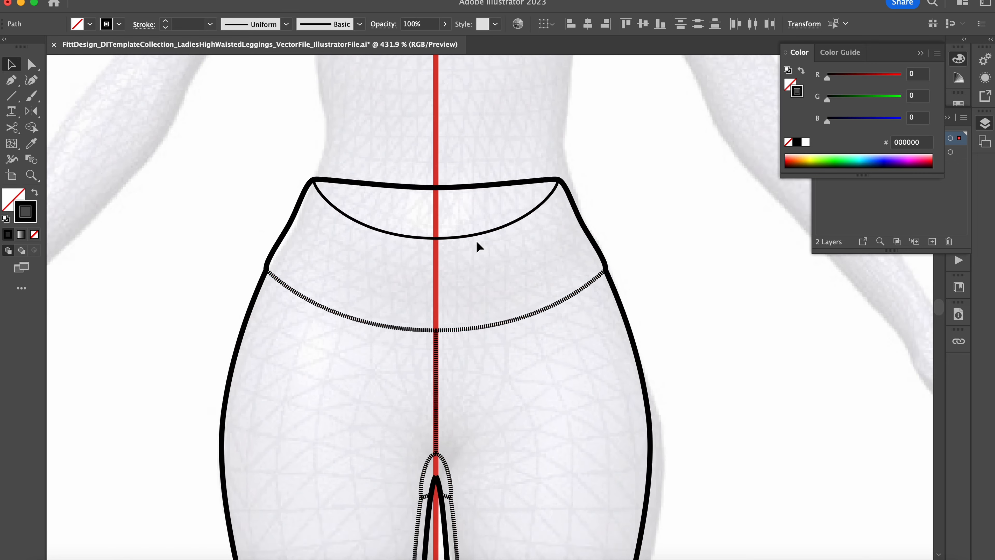
scroll(478, 244, down, 5)
drag(605, 178, 492, 339)
click(466, 369)
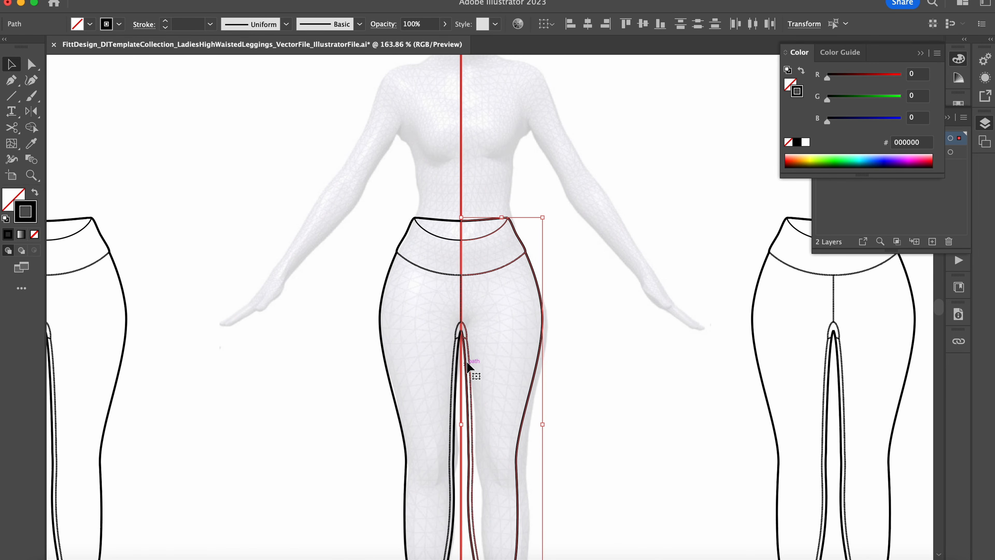
key(Delete)
scroll(466, 352, down, 5)
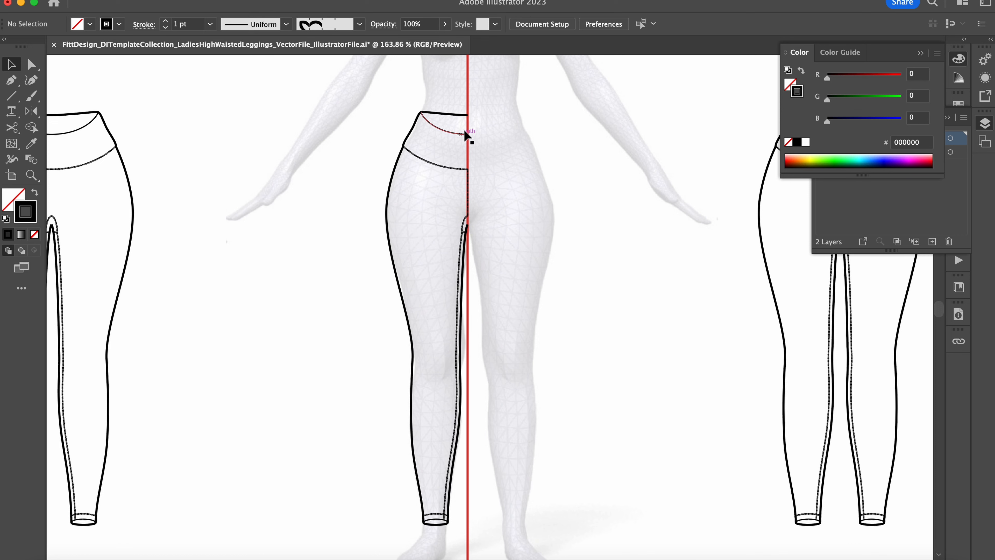
Delete the centre-front seam, the front waist curve and the waistband seam from the remaining half on the mannequin.
scroll(459, 146, up, 5)
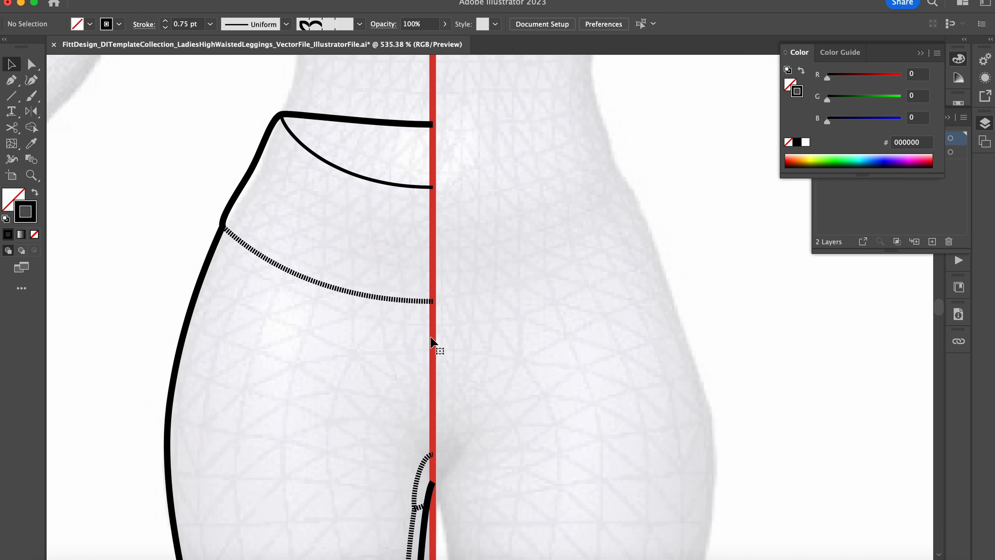
drag(404, 188, 351, 338)
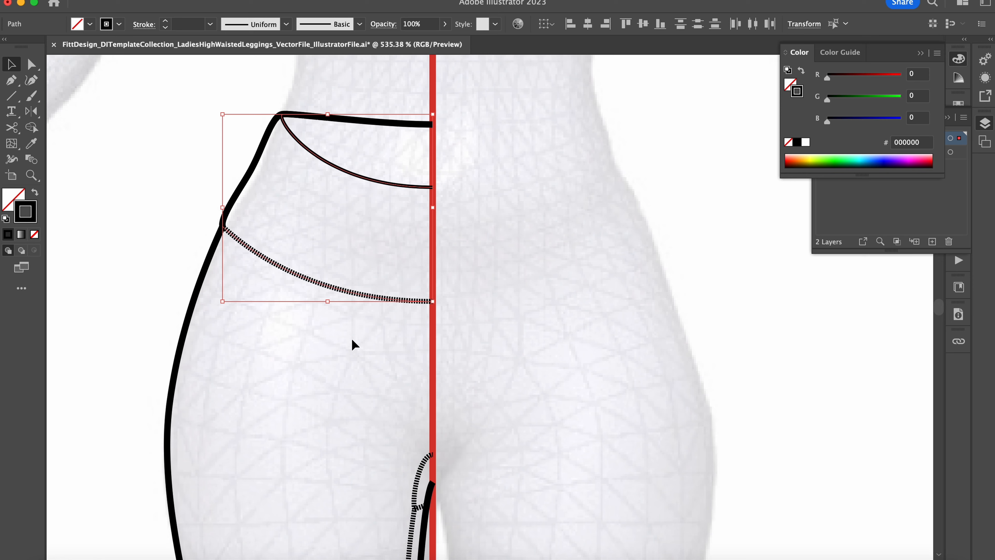
key(Delete)
Delete the dashed inner-leg stitching from the remaining leggings half on the mannequin.
scroll(376, 302, down, 3)
scroll(376, 302, down, 5)
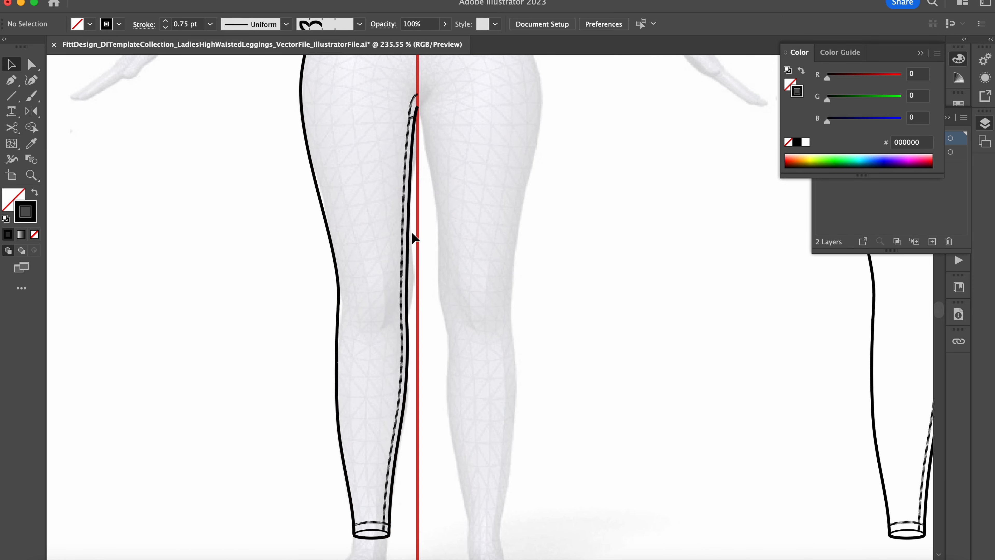
click(405, 186)
key(Delete)
scroll(404, 191, down, 3)
scroll(382, 341, up, 6)
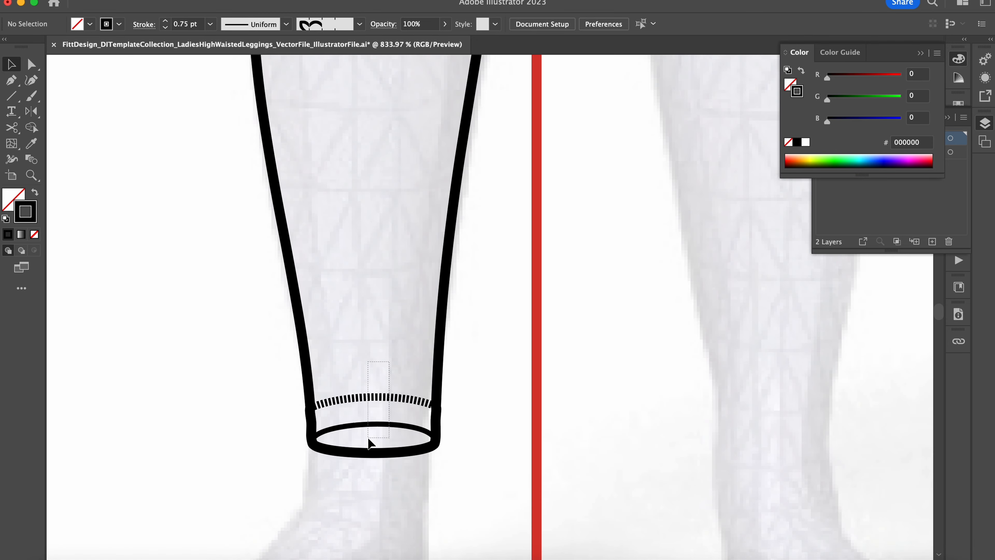
Delete the dashed hem stitching and the upper ankle-opening curve from the remaining leggings half on the mannequin.
drag(368, 440, 370, 442)
key(Delete)
scroll(369, 442, down, 5)
scroll(432, 470, up, 5)
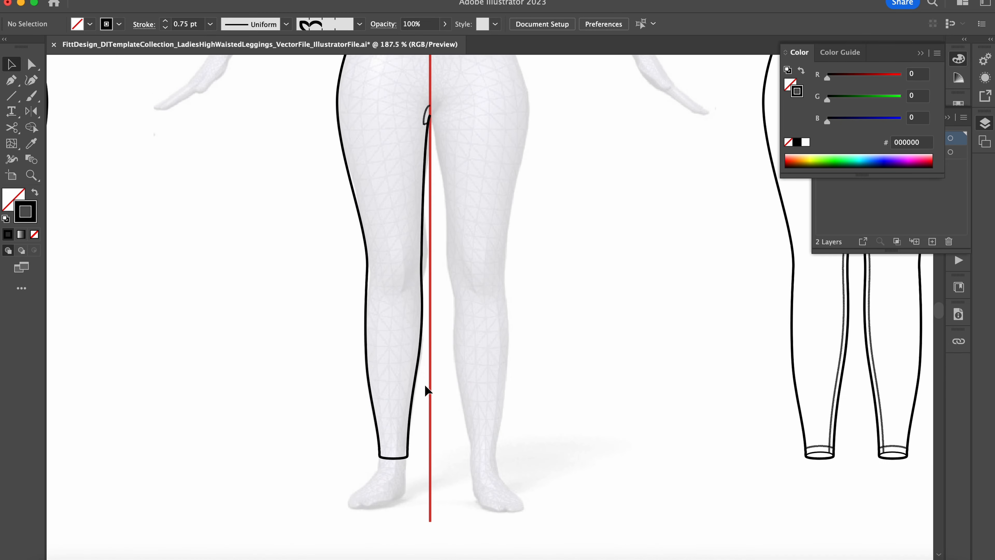
Reshape the crotch gusset curve in outline view so its lower end meets the inner-leg line and bows outward.
scroll(431, 176, up, 5)
scroll(453, 317, up, 4)
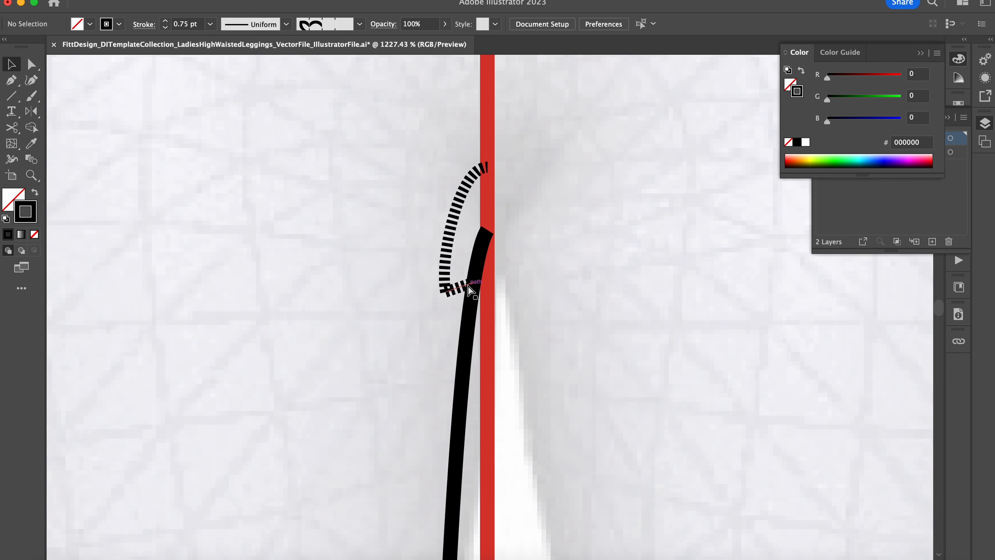
key(super+y)
scroll(466, 263, up, 4)
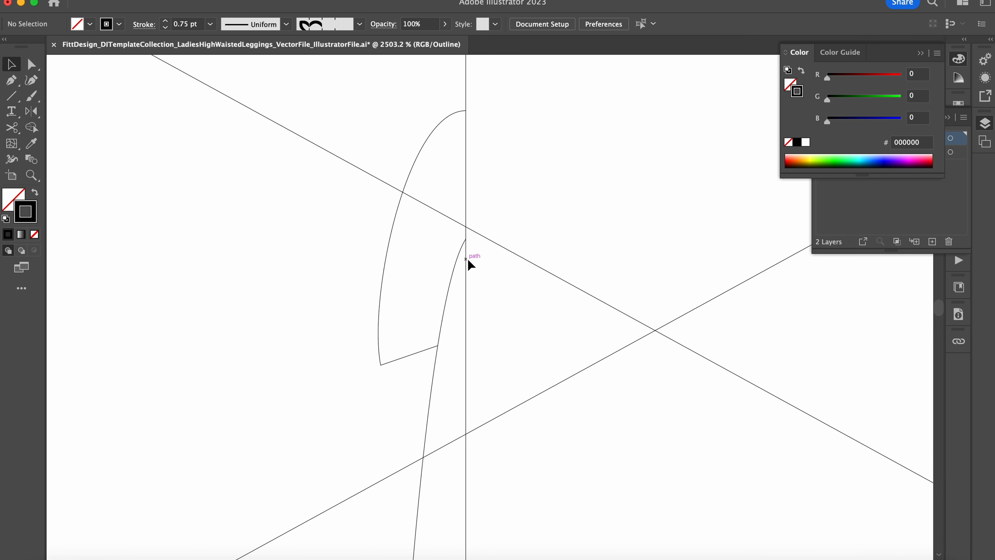
key(a)
click(380, 363)
drag(382, 369, 392, 404)
drag(382, 369, 438, 347)
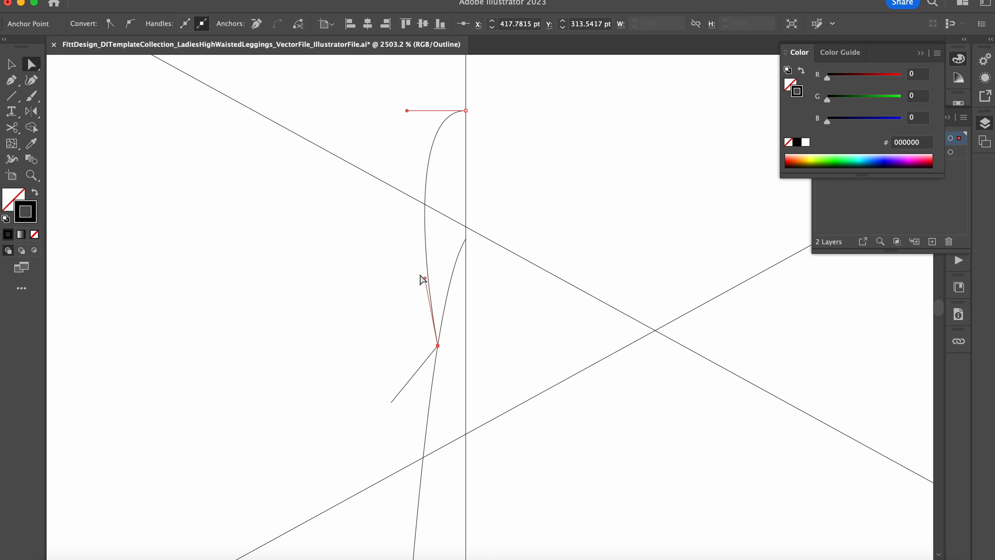
drag(425, 280, 385, 289)
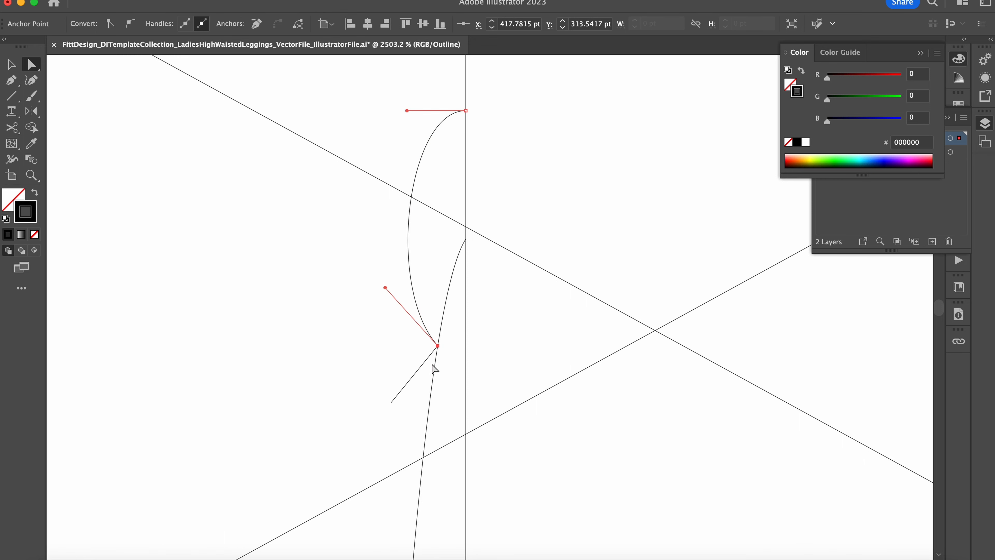
Delete the leftover short line at the gusset's lower end and return to preview.
key(v)
click(423, 371)
scroll(424, 371, down, 5)
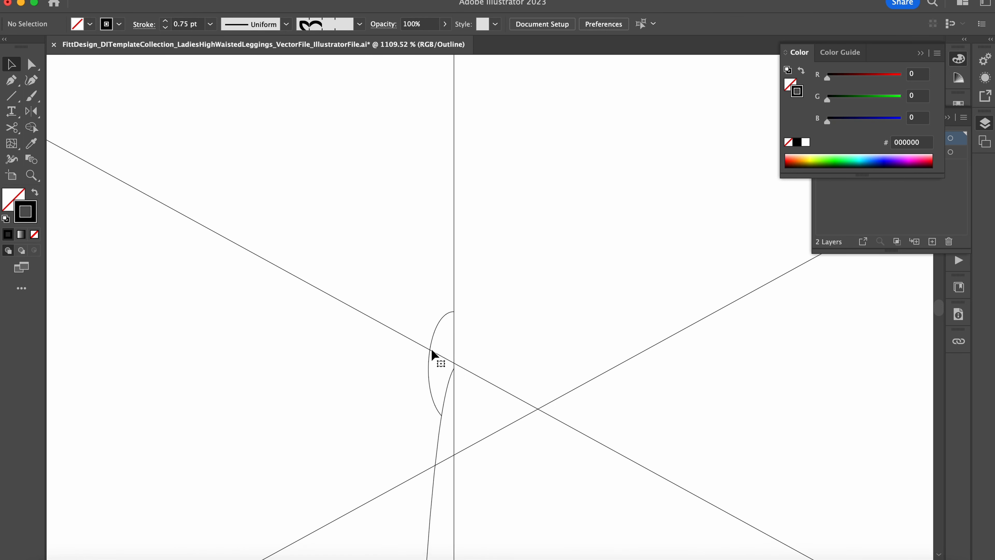
key(super+y)
scroll(453, 273, down, 4)
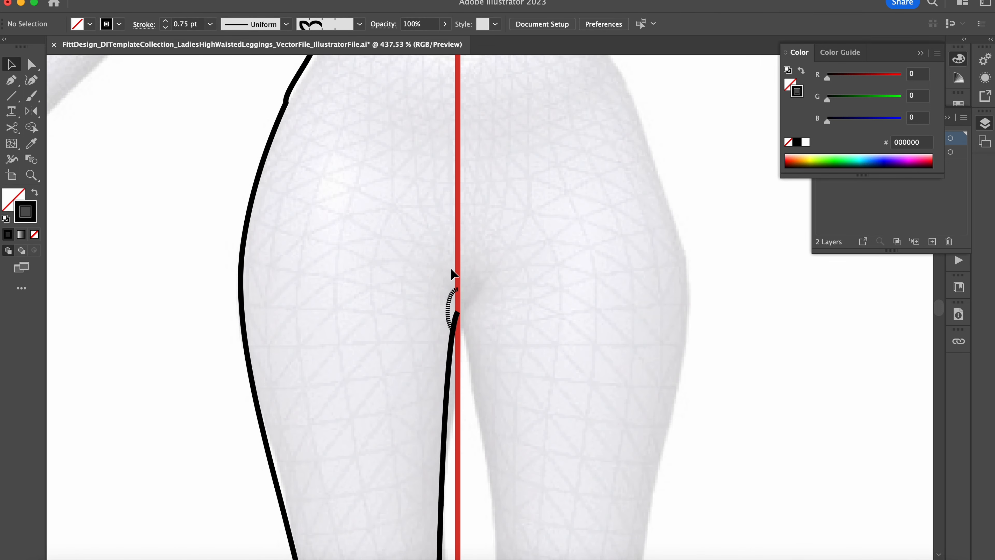
Measure the front flat's waistband height with a vertical centre line between the waistband seam and the front waist curve.
key(backslash)
scroll(429, 185, up, 3)
scroll(430, 185, left, 1)
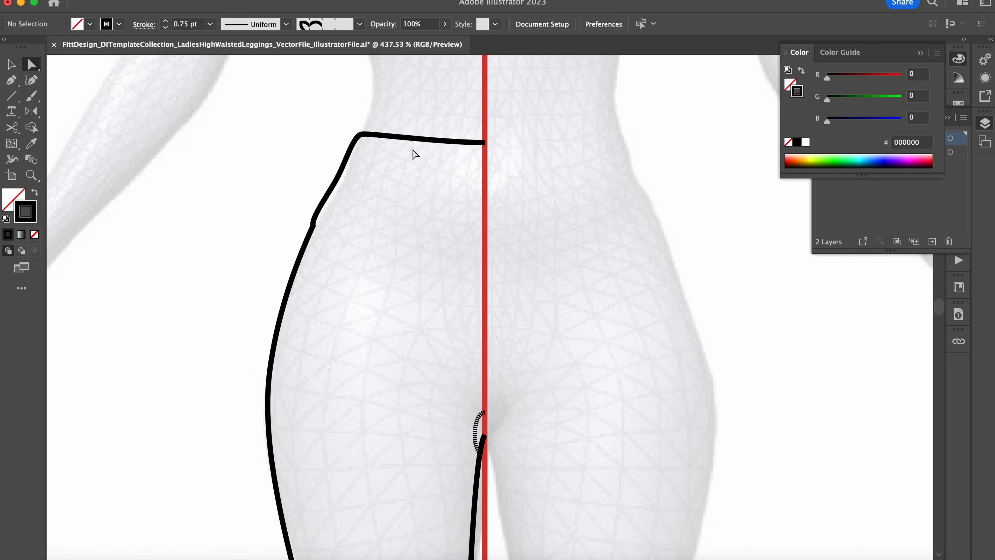
key(v)
click(411, 141)
scroll(403, 153, down, 4)
scroll(396, 156, right, 6)
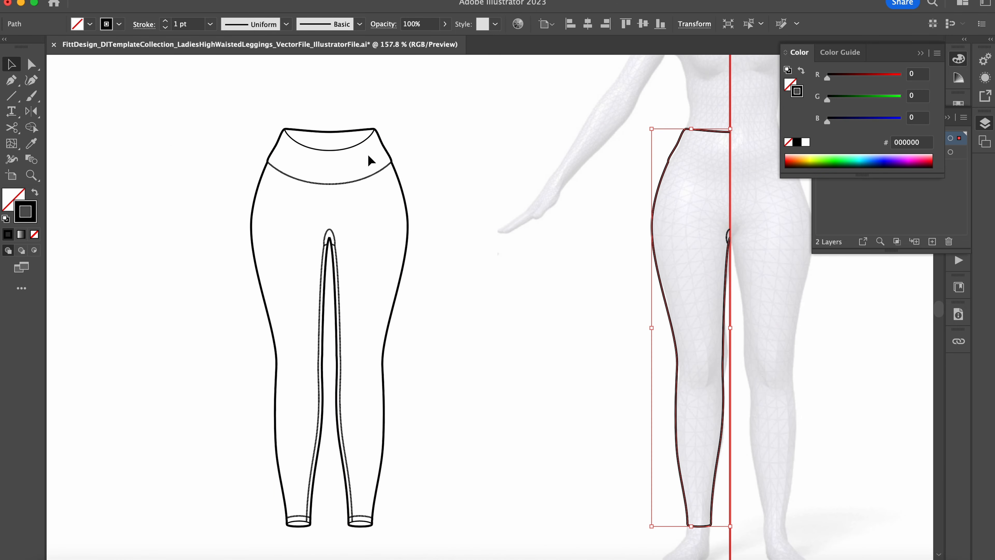
key(backslash)
scroll(342, 154, up, 4)
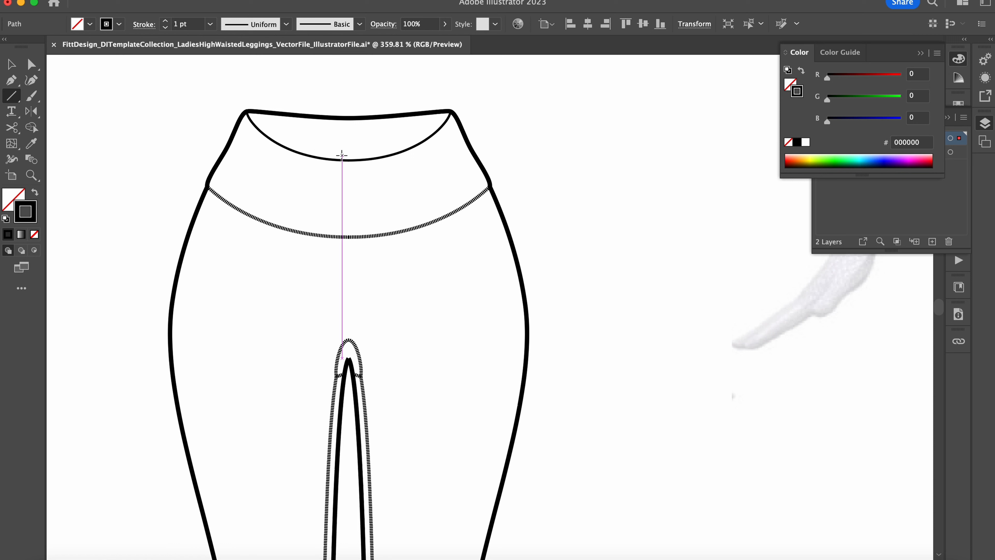
drag(348, 237, 349, 160)
key(v)
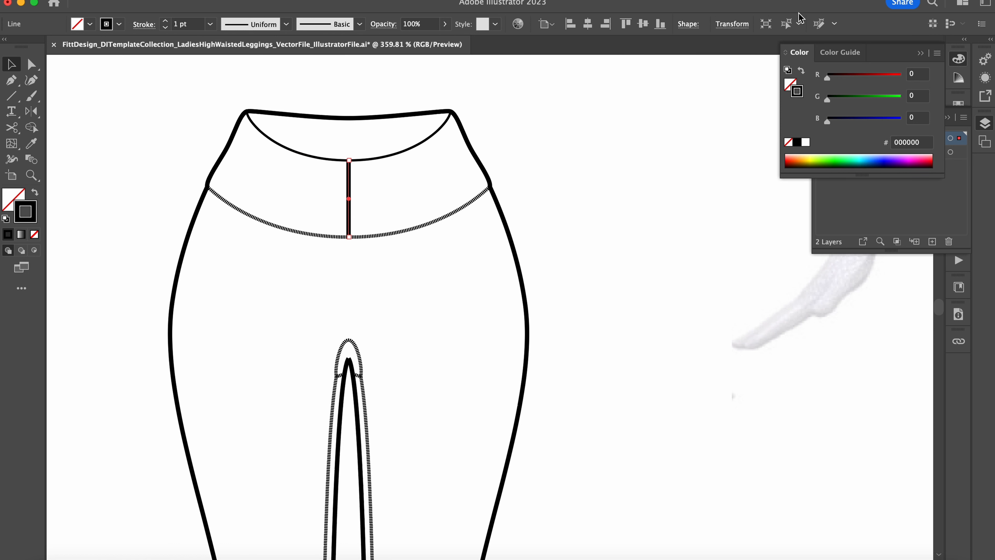
click(740, 26)
key(Return)
Cut the half-leggings outline on the mannequin at its outer waist corner with the Scissors tool.
scroll(710, 222, down, 5)
scroll(533, 198, left, 5)
scroll(515, 197, up, 5)
scroll(367, 161, up, 3)
click(336, 145)
key(c)
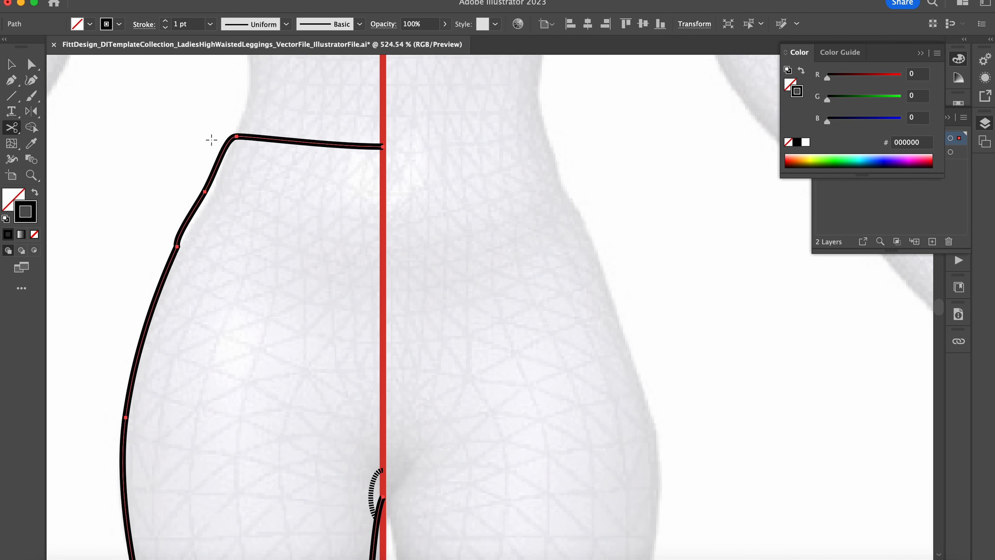
scroll(231, 137, up, 5)
click(252, 134)
scroll(251, 134, down, 5)
key(v)
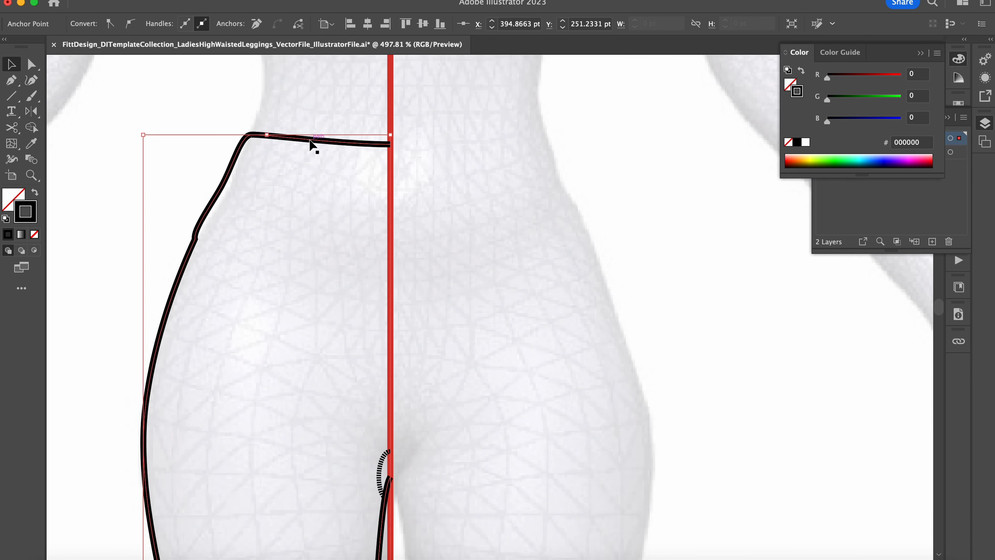
Offset the detached waistline path by 18.2 pt.
click(298, 146)
key(super+alt+o)
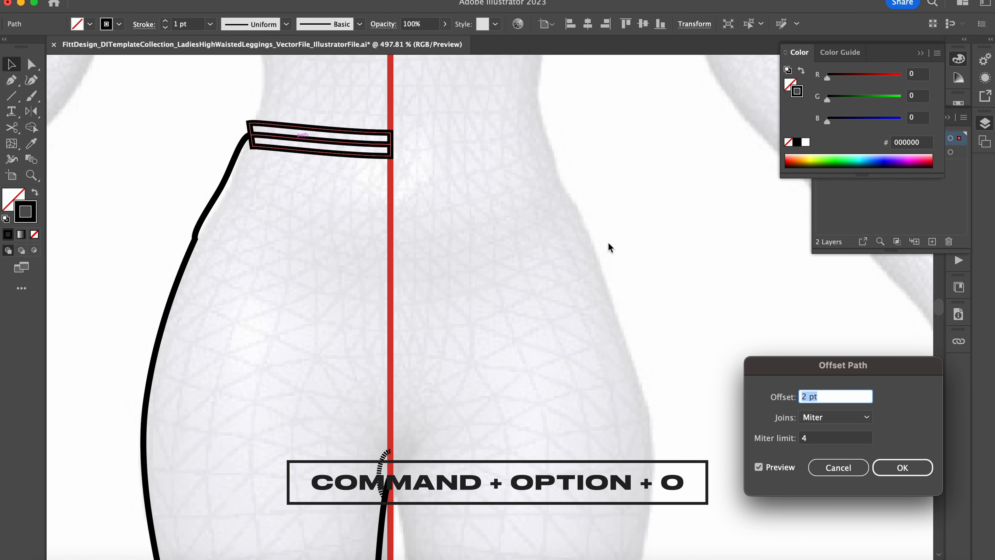
text(18.2)
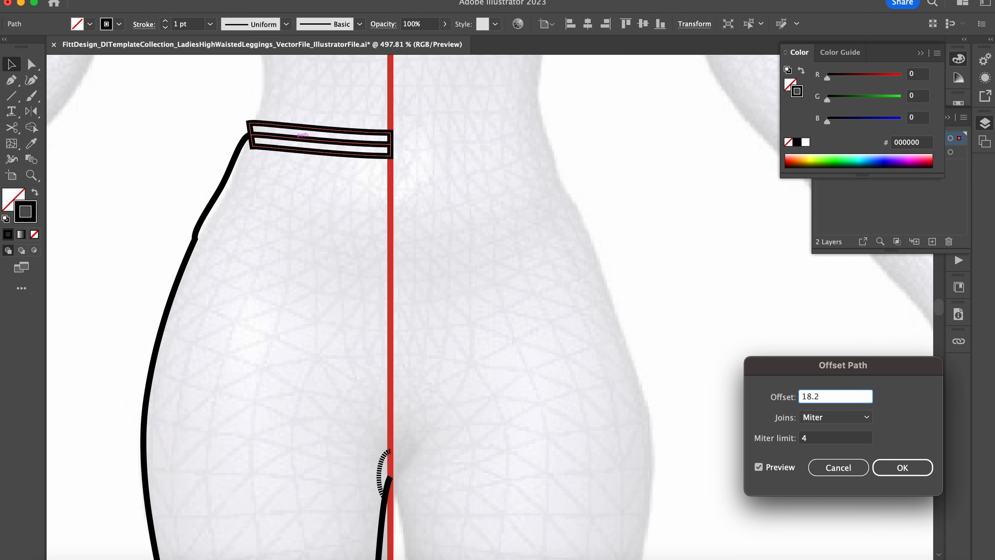
key(Return)
Cut the offset shape at its lower outer corner and delete everything except its lower edge.
scroll(284, 273, up, 3)
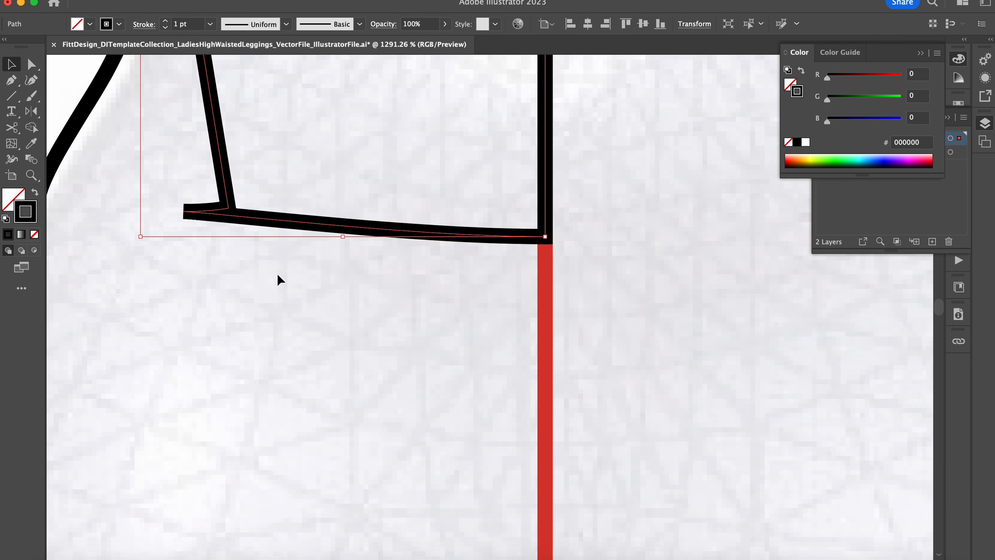
key(c)
click(184, 211)
key(v)
scroll(190, 171, down, 3)
double_click(202, 154)
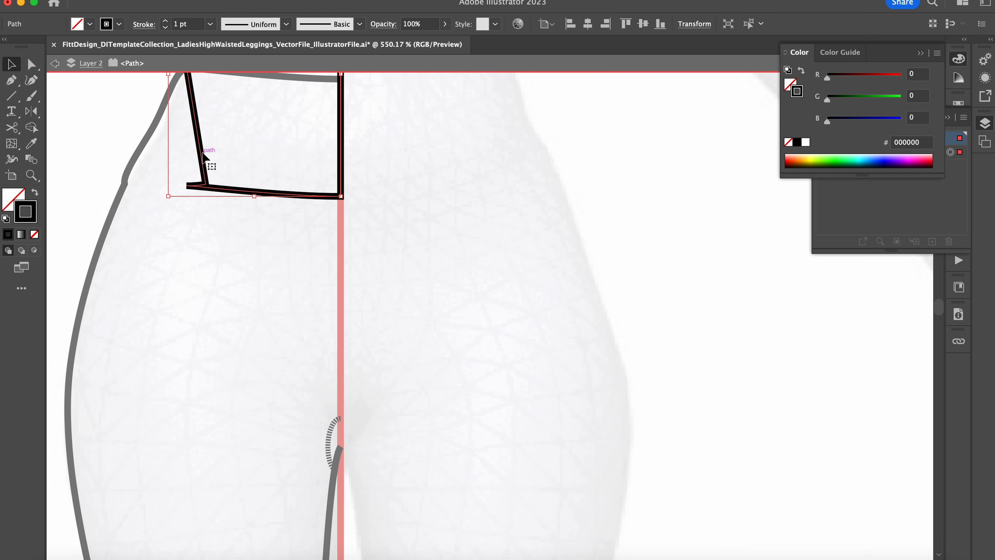
click(317, 176)
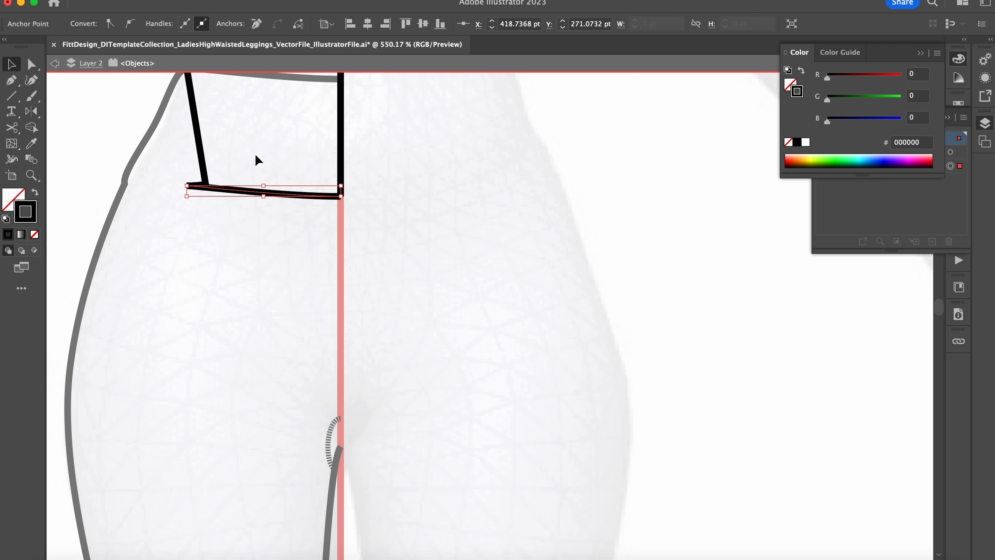
click(190, 154)
key(Delete)
Extend the waistband seam's outer end to the side outline and smooth its curve with the anchor handle.
scroll(190, 153, left, 5)
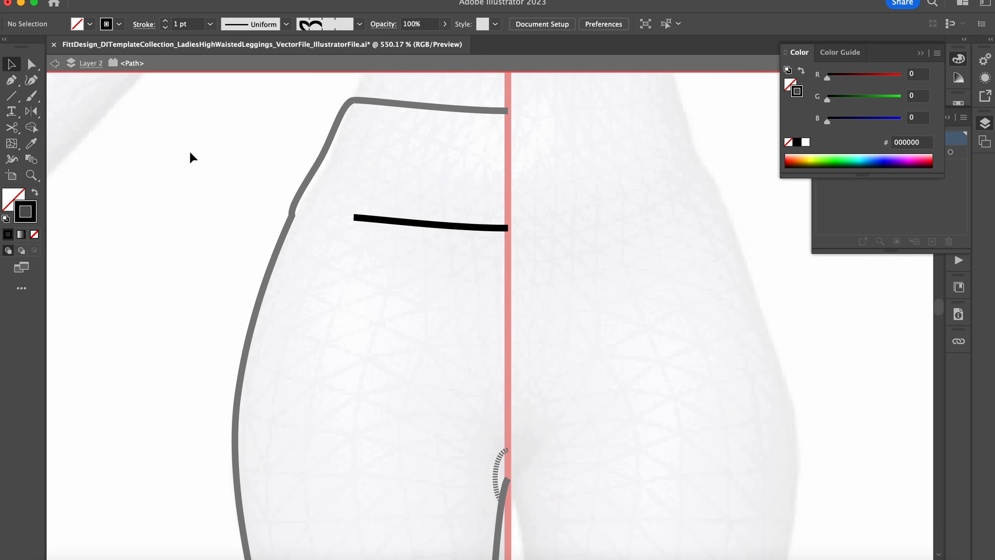
scroll(457, 192, up, 2)
key(super+y)
key(a)
click(335, 220)
drag(339, 221, 267, 219)
key(super+y)
scroll(267, 218, up, 3)
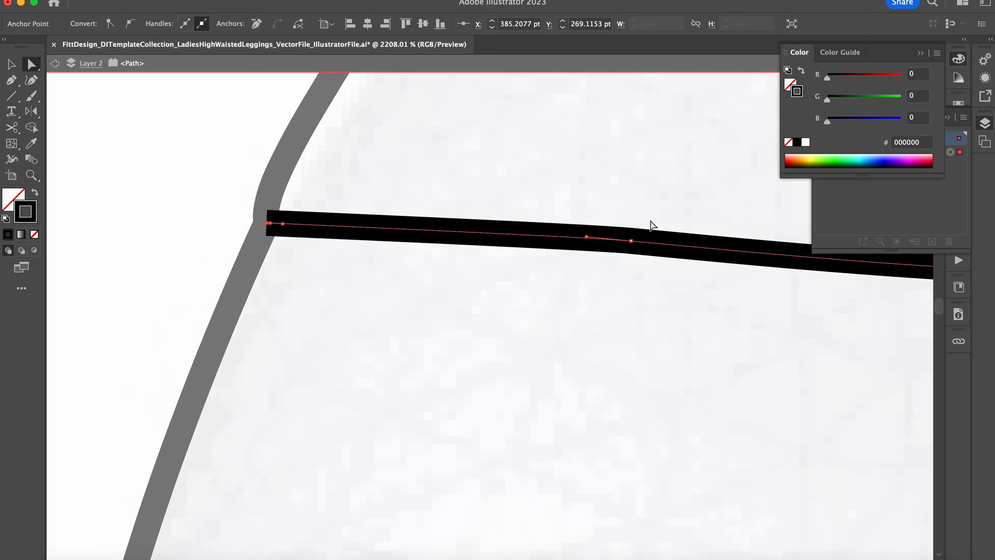
drag(289, 226, 422, 218)
click(484, 226)
Draw a horizontal reference line from the waistband seam's centre end and adjust the seam's curve against it.
scroll(424, 220, down, 3)
scroll(466, 223, right, 5)
key(backslash)
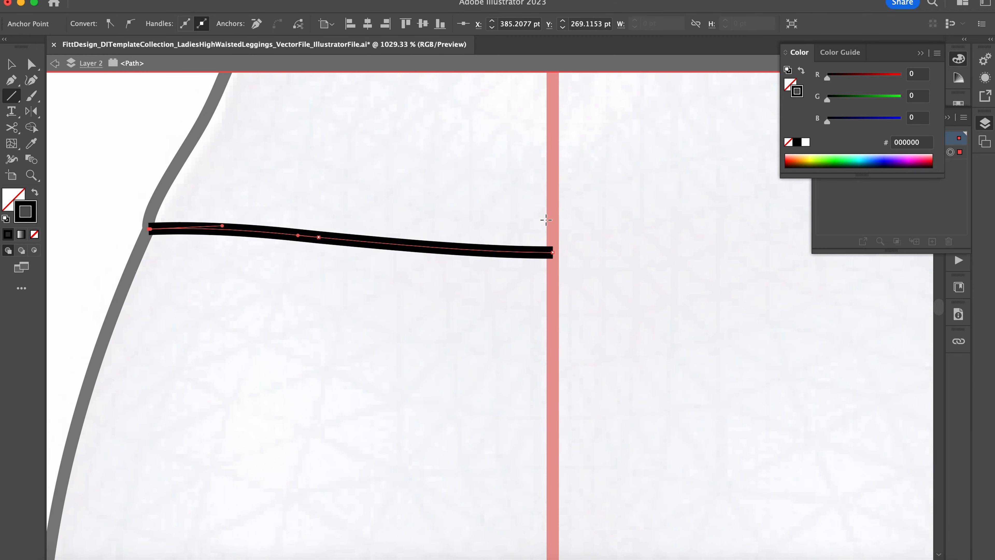
mouse_move(552, 253)
mouse_down()
mouse_move(302, 289)
mouse_move(262, 274)
mouse_up()
key(a)
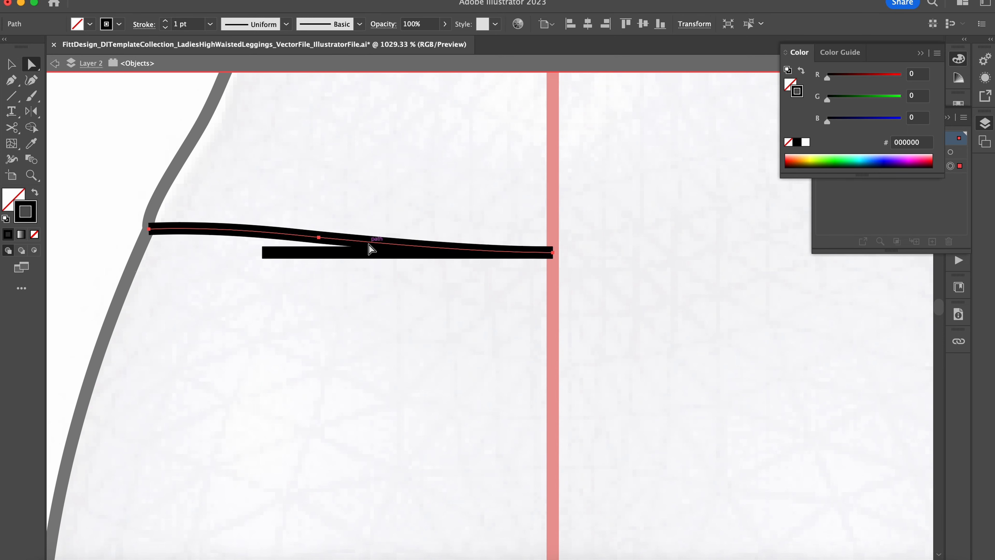
key(super+y)
scroll(436, 255, up, 5)
click(440, 258)
drag(440, 258, 580, 283)
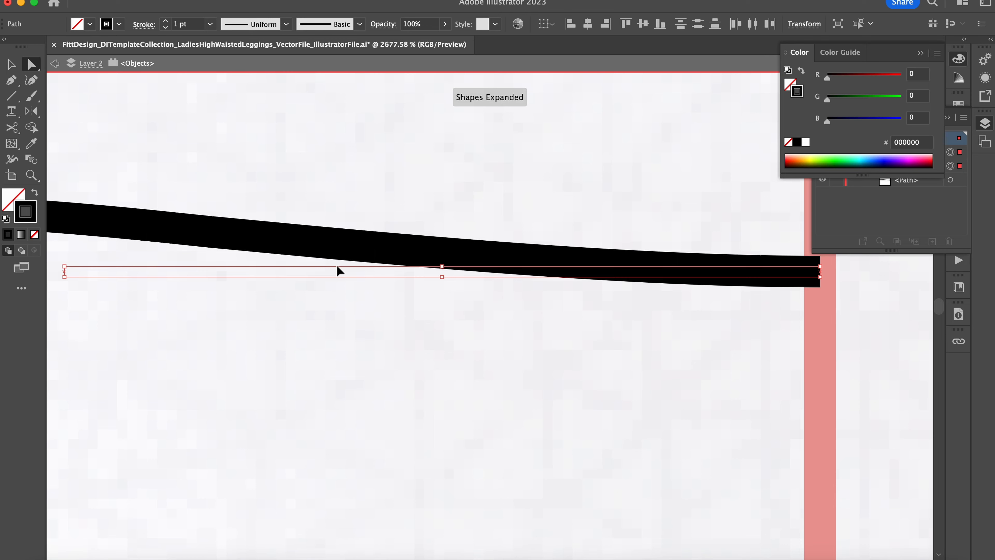
Remove the leftover reference line, check the seam in outline view and leave isolation mode.
key(b)
scroll(368, 313, down, 5)
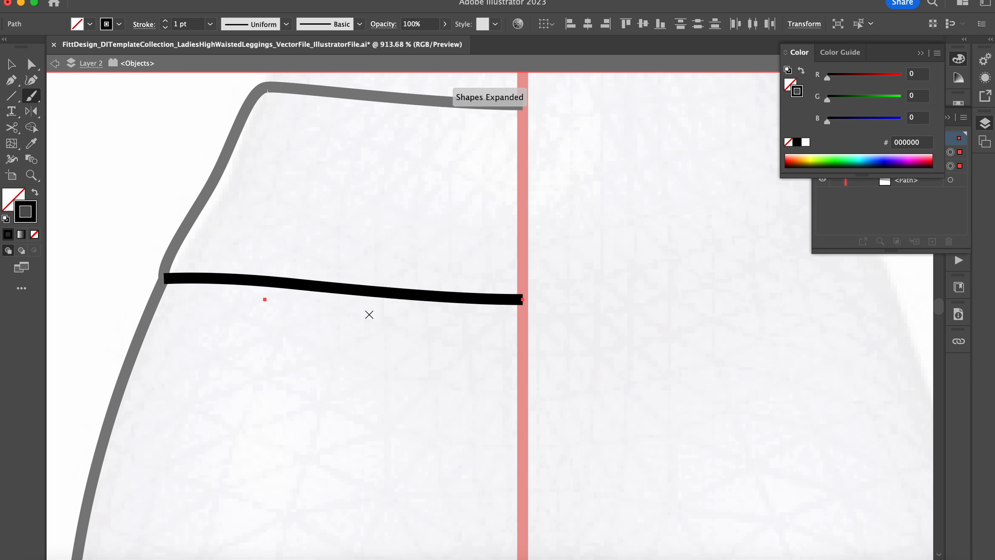
key(v)
click(368, 313)
key(super+y)
scroll(369, 314, down, 5)
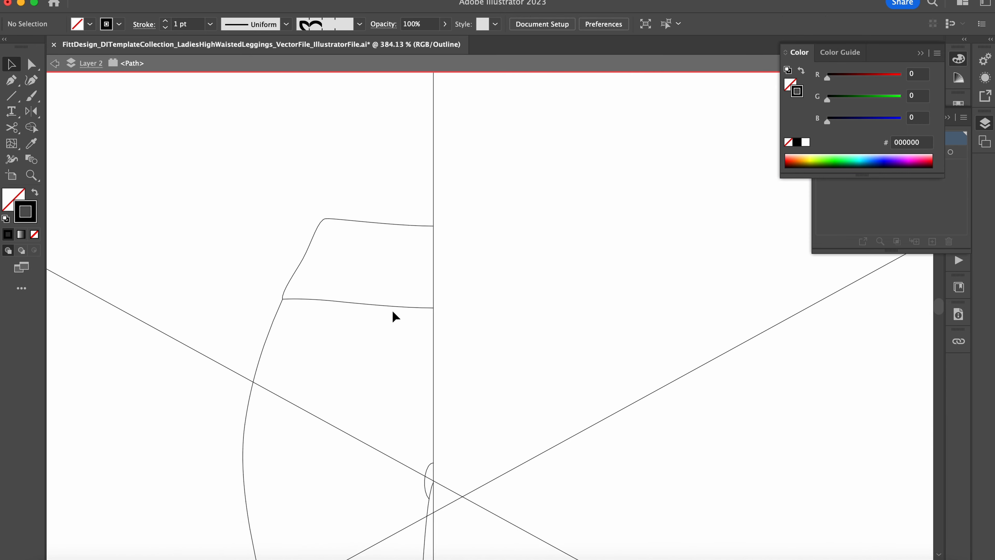
key(super+y)
scroll(500, 263, down, 5)
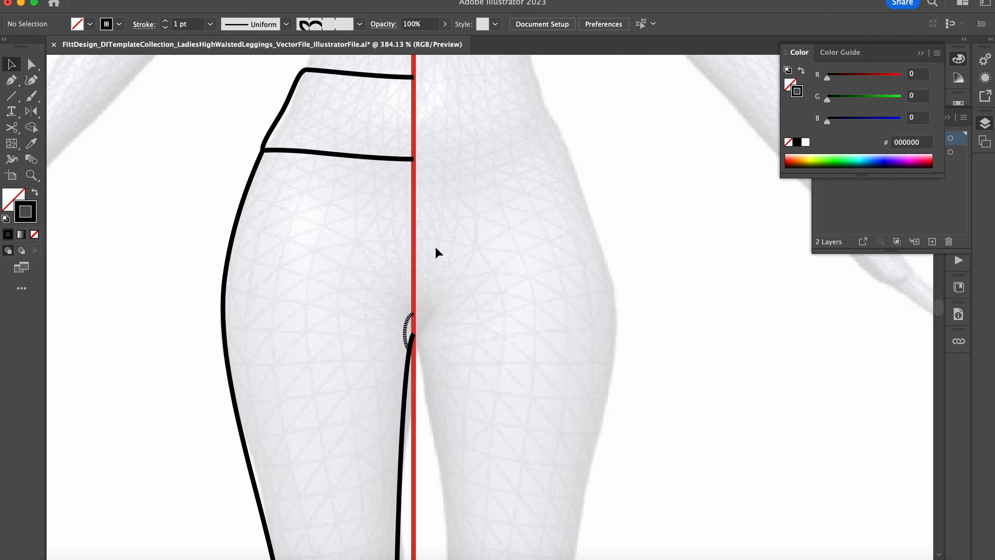
Draw a vertical centre seam from the top of the crotch gusset up to the waistband seam.
key(backslash)
mouse_move(414, 313)
mouse_down()
mouse_move(425, 156)
mouse_move(413, 158)
mouse_up()
key(v)
Apply the gusset's dashed stitching style to the waistband seam and the centre seam with the Eyedropper.
shift+click(391, 158)
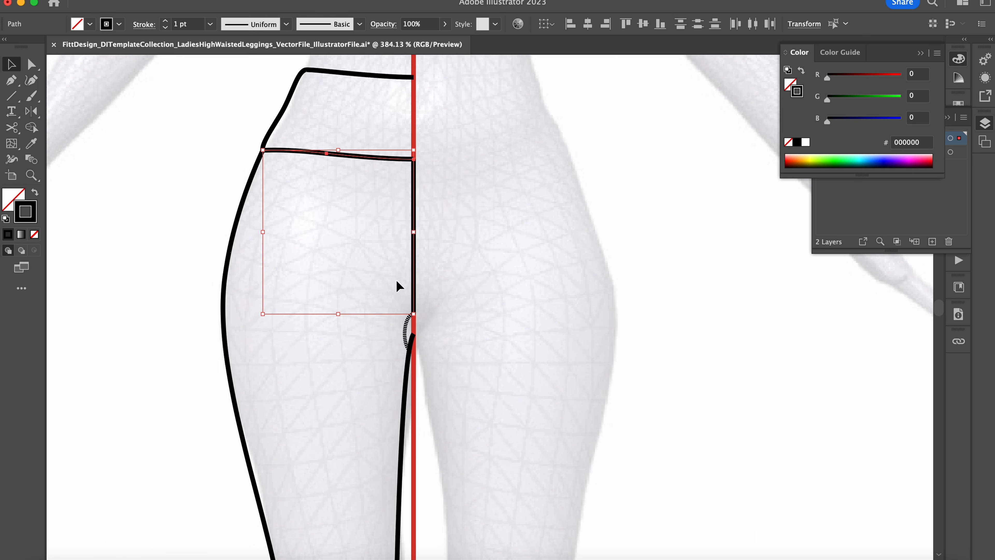
key(i)
click(407, 325)
key(v)
click(533, 243)
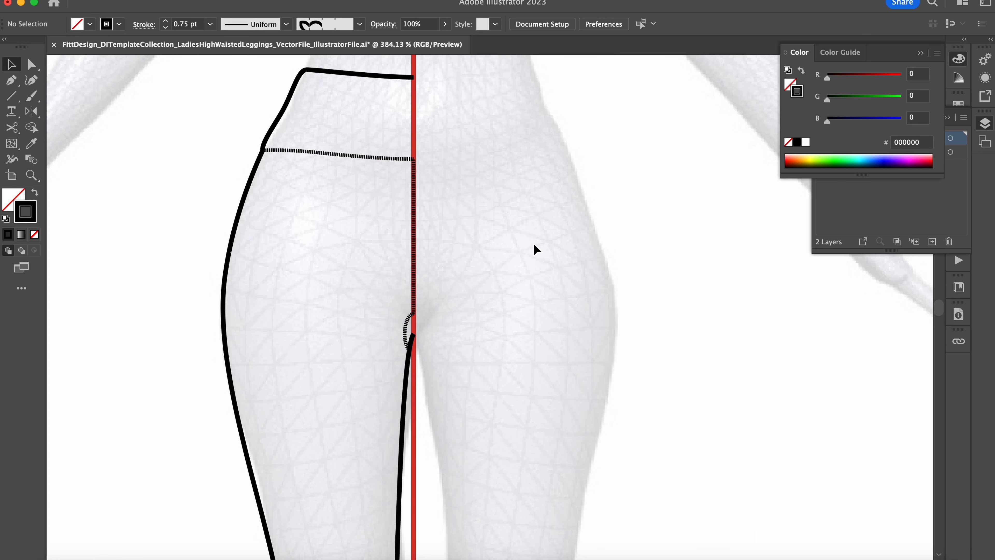
Cut the leggings outline at both ankle corners to separate the hem curve.
scroll(533, 243, down, 5)
scroll(534, 245, down, 6)
scroll(440, 411, up, 10)
click(464, 429)
scroll(463, 425, down, 8)
scroll(461, 420, left, 10)
scroll(461, 421, right, 9)
scroll(667, 462, up, 4)
scroll(668, 461, up, 4)
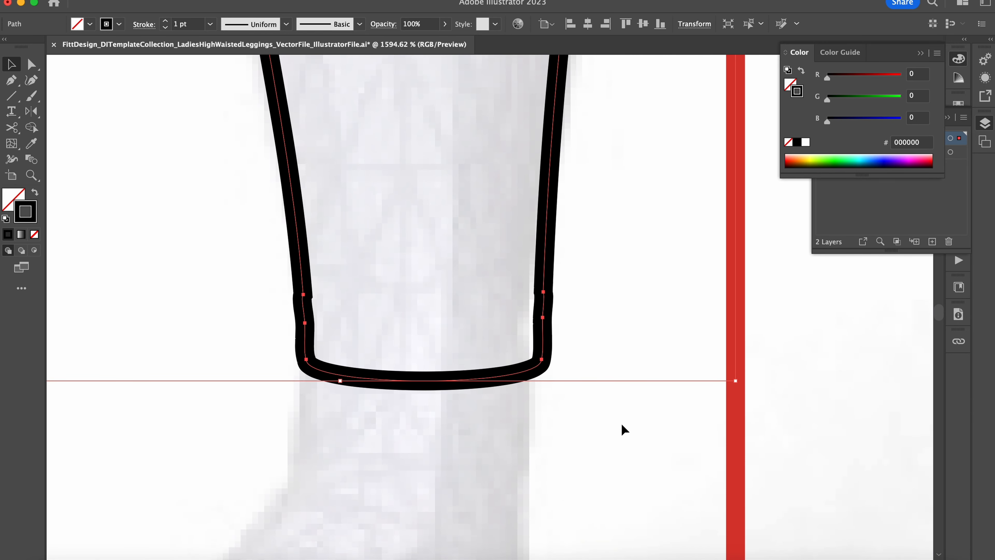
key(c)
click(541, 360)
click(305, 359)
key(v)
key(super+shift+a)
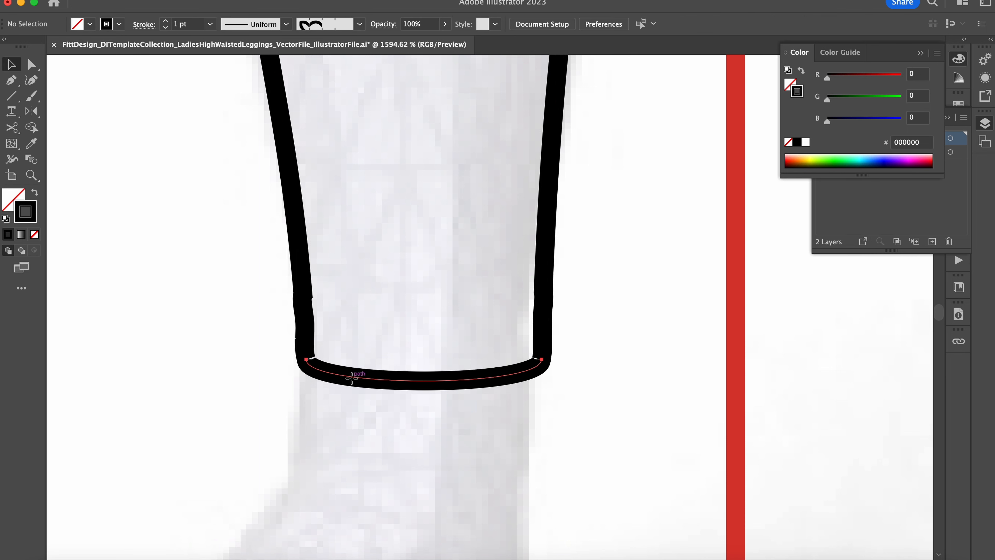
Offset the separated hem curve to create a parallel line above the hem.
click(352, 378)
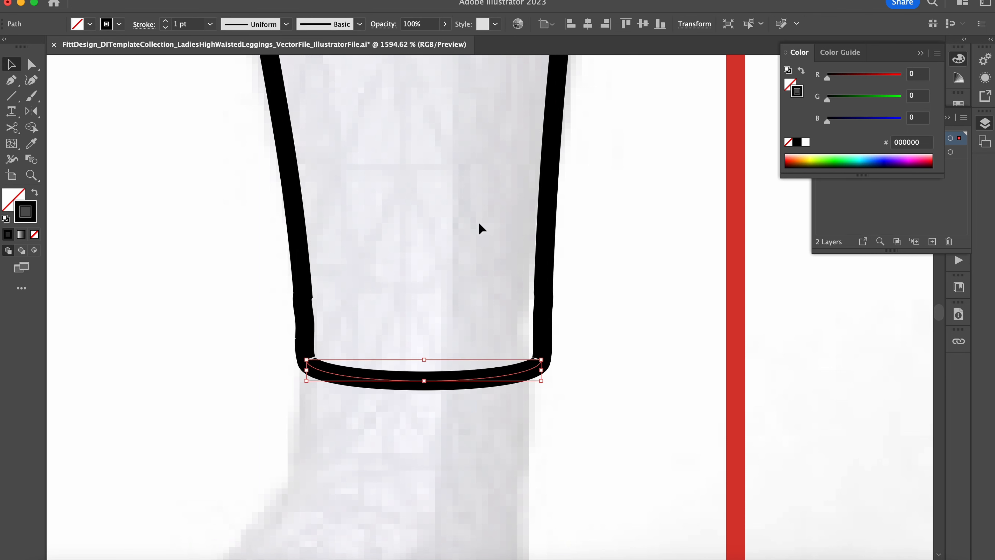
key(super+shift+a)
key(c)
key(v)
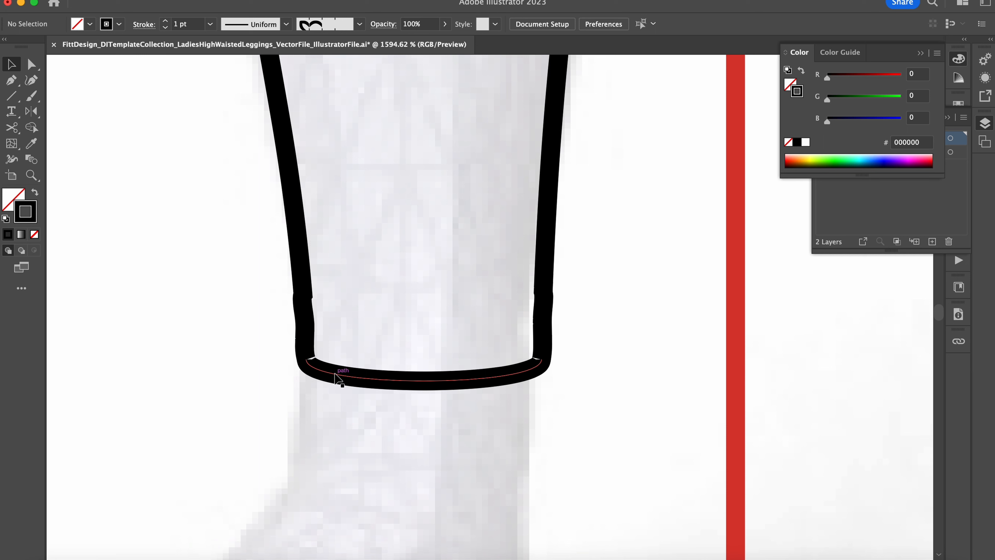
click(338, 375)
key(super+alt+o)
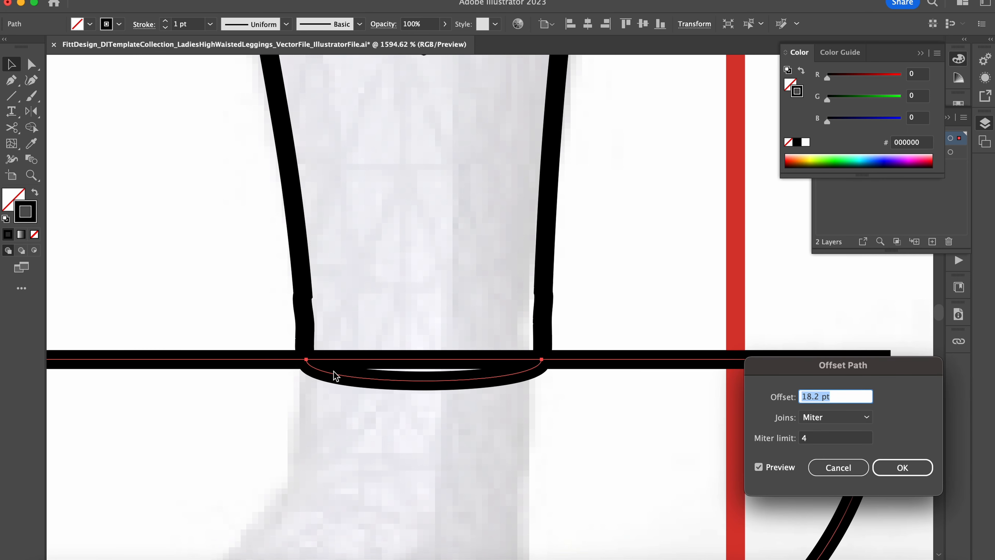
key(Return)
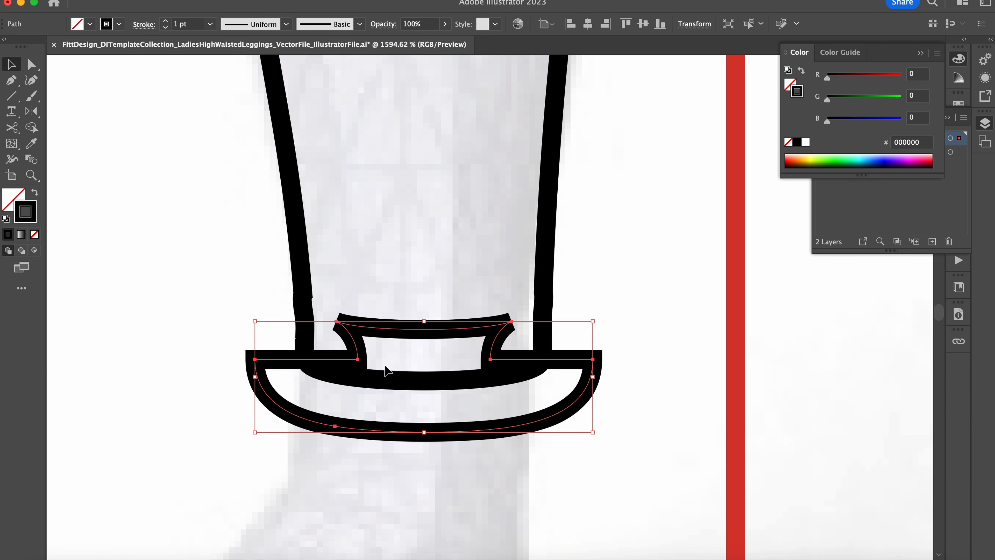
Cut the offset hem shape at its upper outer corner to start isolating the top edge.
key(c)
click(337, 320)
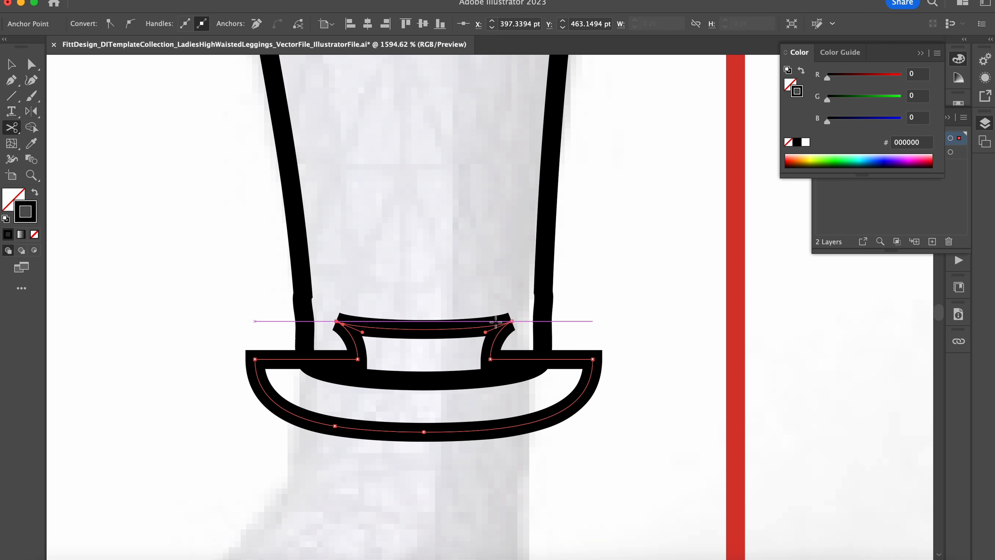